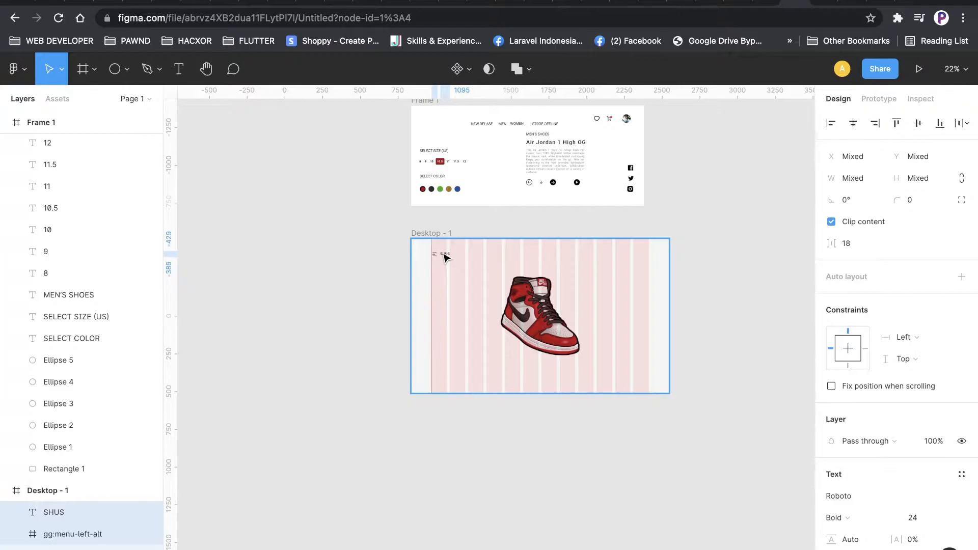
Step: Move the NEW RELASE, MEN, WOMEN and STORE OFFLINE labels from Frame 1 into the header of Desktop - 1
scroll(550, 253, "up", 2)
scroll(522, 286, "up", 8)
scroll(511, 280, "down", 7)
scroll(755, 280, "up", 1)
scroll(753, 277, "up", 1)
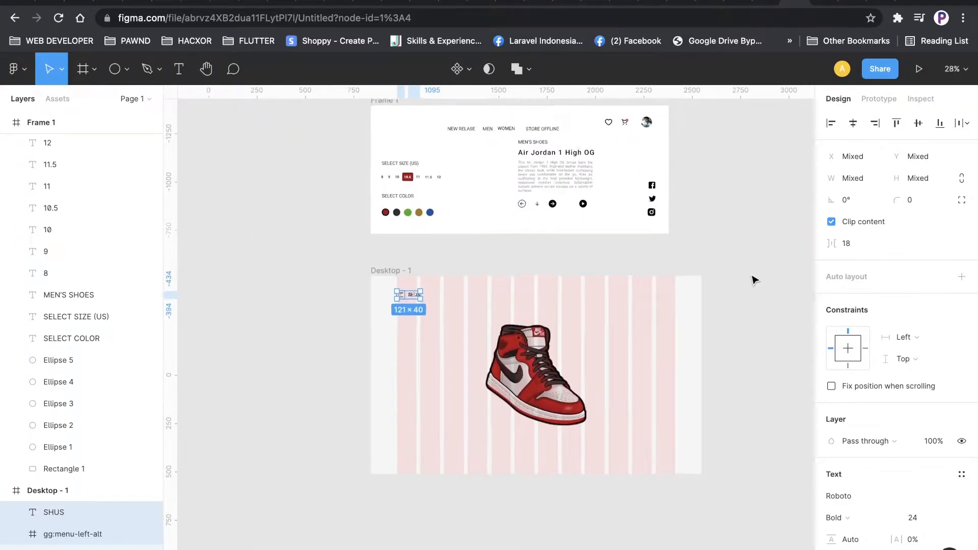
left_click_drag(432, 121, 577, 133)
left_click_drag(508, 128, 526, 295)
Step: Align the four navigation labels in the Desktop - 1 header on their vertical centers
left_click_drag(622, 303, 397, 287)
left_click(919, 124)
scroll(602, 314, "up", 2)
Step: Distribute the four navigation labels in the Desktop - 1 header with equal horizontal spacing
left_click_drag(607, 317, 415, 280)
left_click_drag(499, 296, 408, 278)
left_click(550, 313)
scroll(547, 309, "up", 2)
left_click(963, 123)
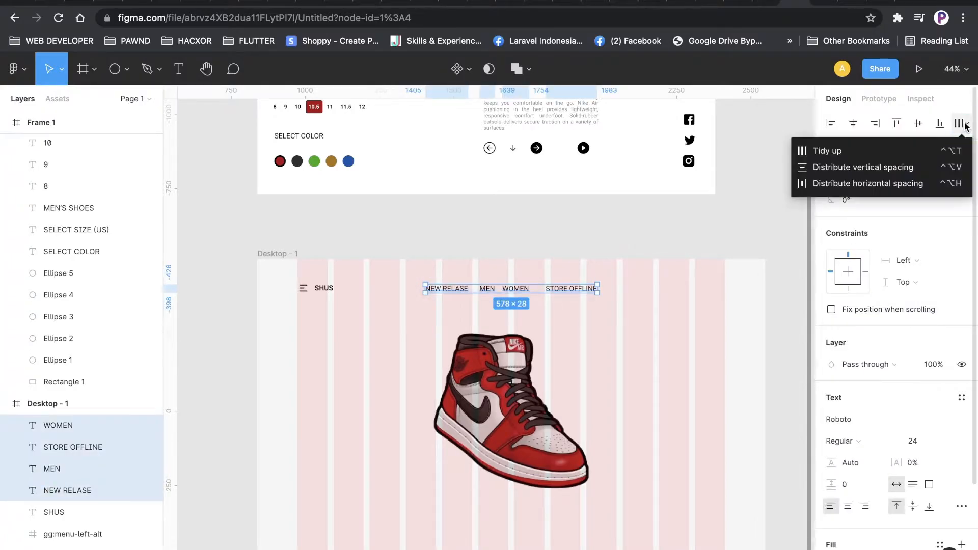
left_click(892, 181)
left_click(600, 319)
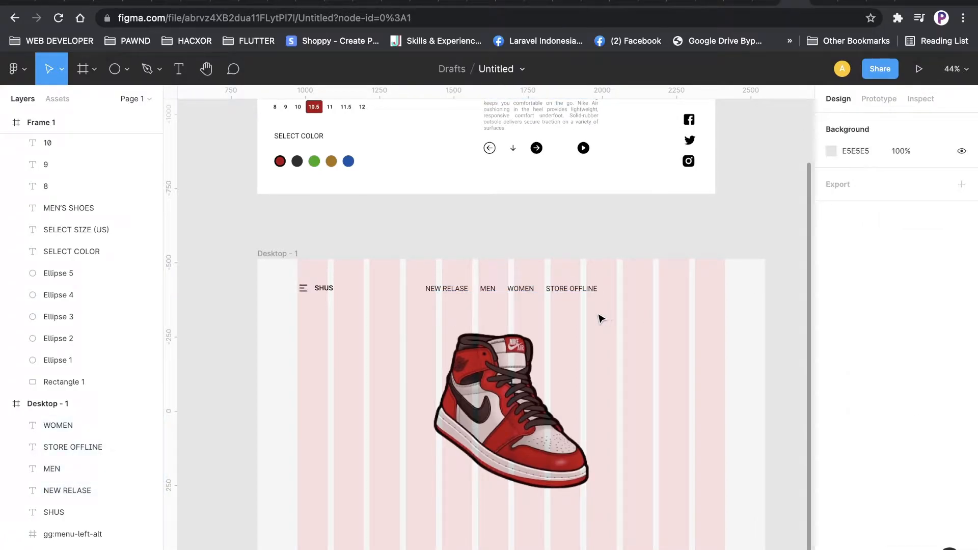
left_click_drag(646, 313, 412, 262)
mouse_move(504, 293)
left_mouse_down()
mouse_move(525, 294)
mouse_move(506, 292)
left_mouse_up()
left_click(537, 293)
Step: Set the font weight of the NEW RELASE navigation label to Bold
scroll(514, 288, "up", 2)
left_click(445, 292)
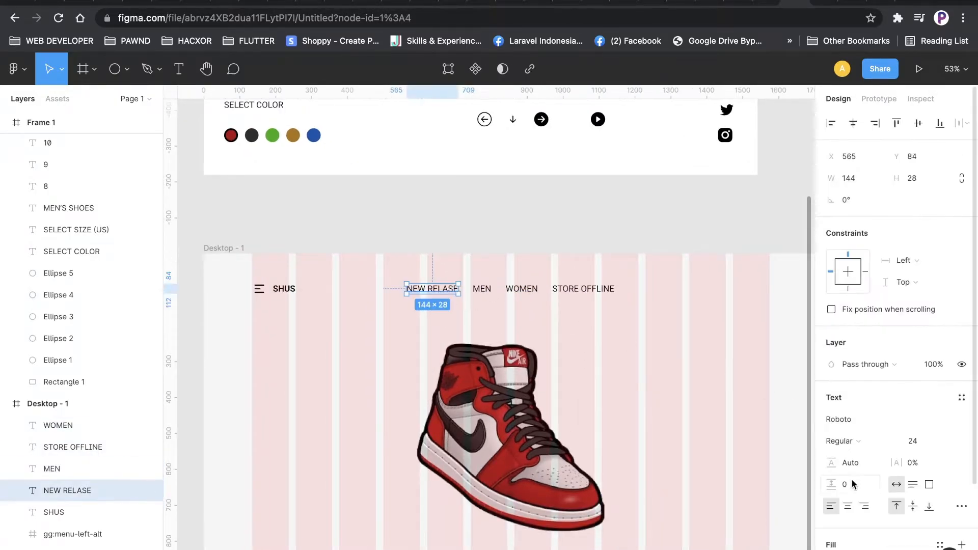
scroll(852, 480, "down", 3)
left_click(841, 333)
left_click(877, 365)
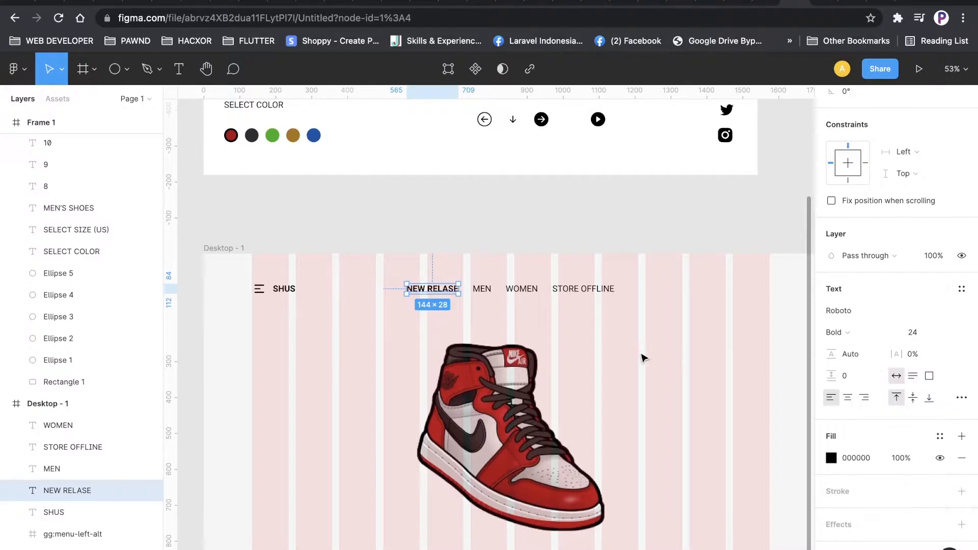
left_click(644, 356)
Step: Change the fill of the MEN, WOMEN and STORE OFFLINE labels from black to a dark gray
scroll(753, 319, "down", 3)
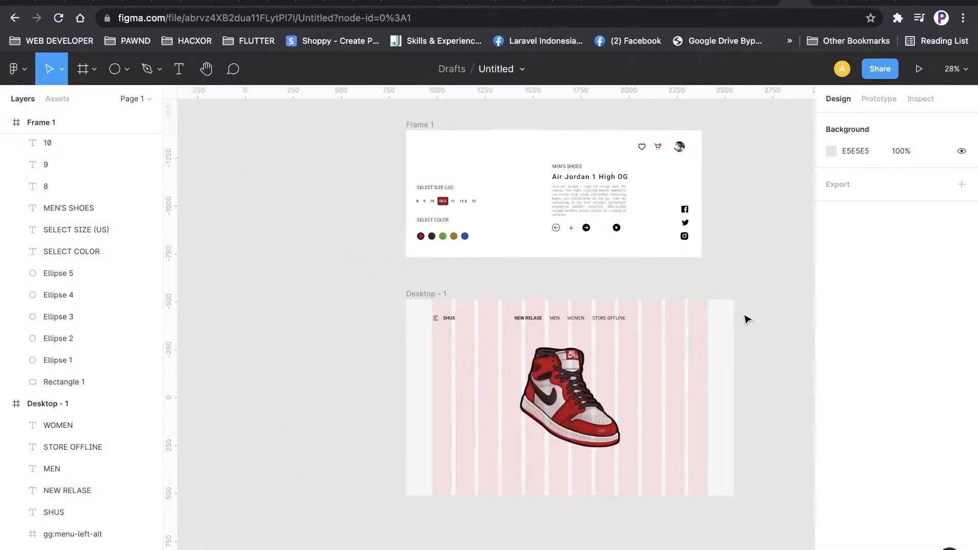
scroll(636, 329, "up", 2)
left_click_drag(629, 334, 512, 314)
scroll(881, 510, "down", 3)
left_click(831, 511)
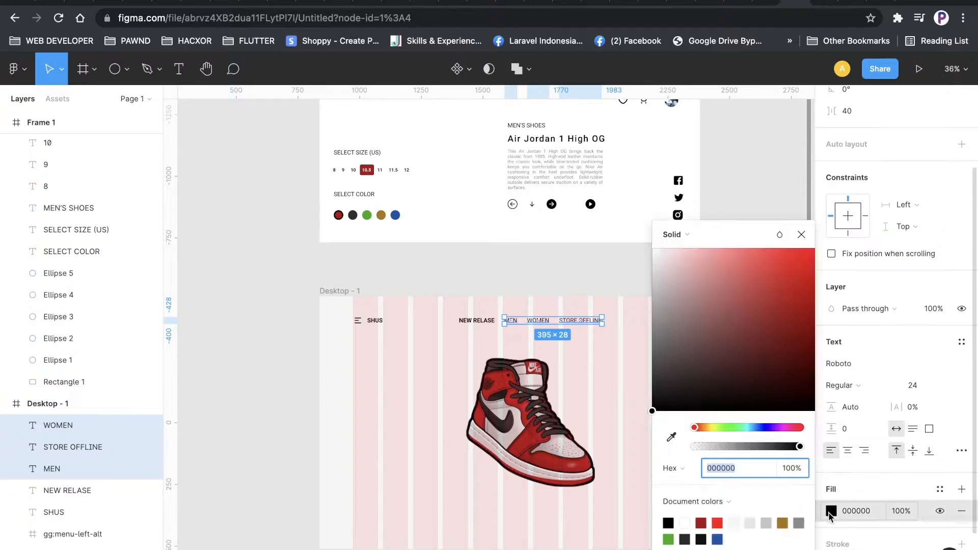
left_click_drag(662, 365, 653, 354)
left_click(637, 363)
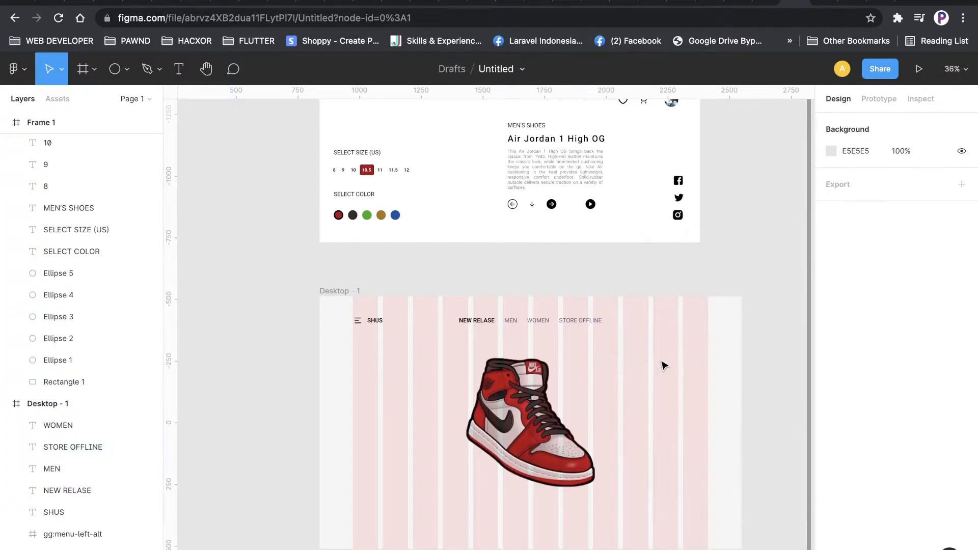
Step: Move the heart icon, cart icon and profile picture from Frame 1 to the right end of the Desktop - 1 header grid
scroll(662, 365, "down", 2)
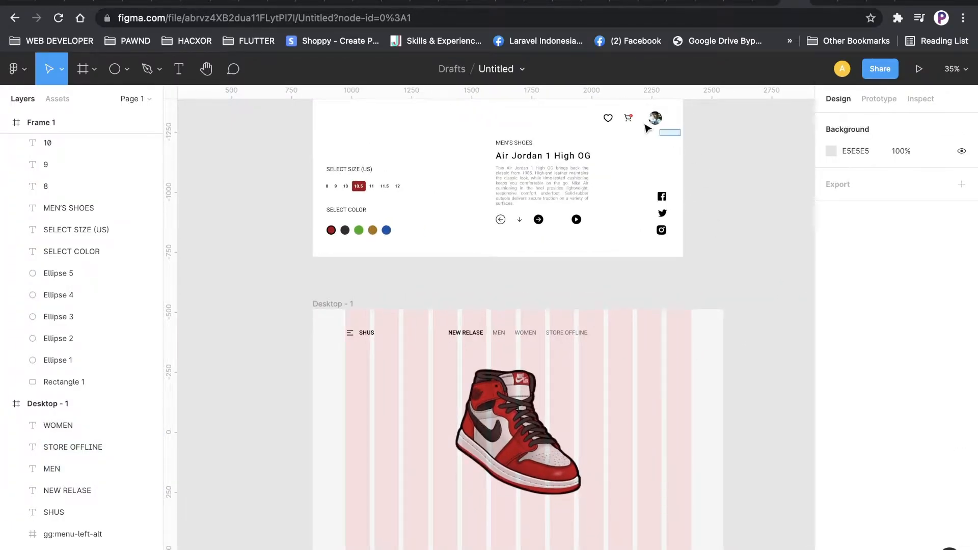
left_click_drag(676, 139, 597, 108)
left_click_drag(656, 124, 685, 337)
scroll(693, 359, "up", 5)
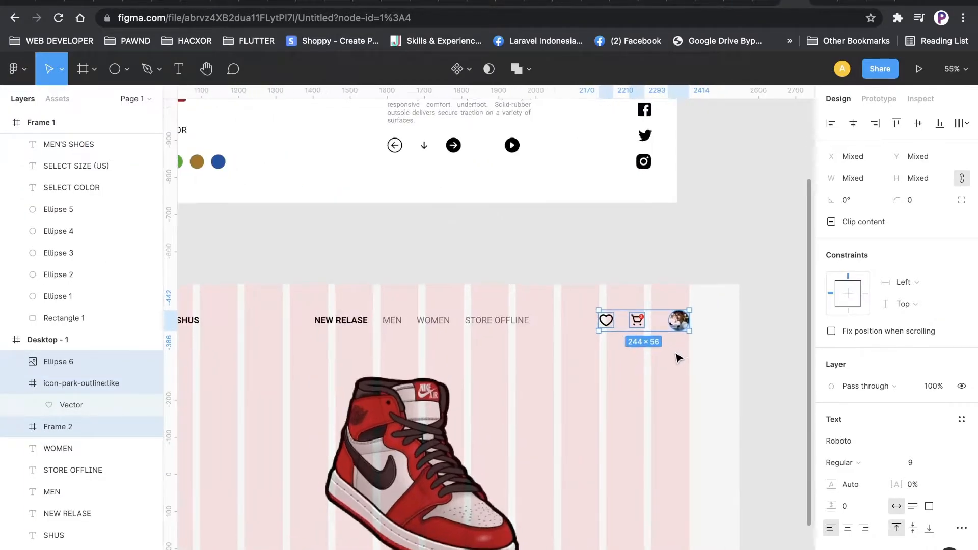
scroll(681, 357, "up", 6)
left_click(664, 356)
Step: Shift the cart icon closer to the profile picture and nudge the heart icon to X 1332, Y 78
left_click_drag(589, 284, 609, 285)
mouse_move(514, 287)
left_mouse_down()
mouse_move(527, 289)
mouse_move(514, 289)
left_mouse_up()
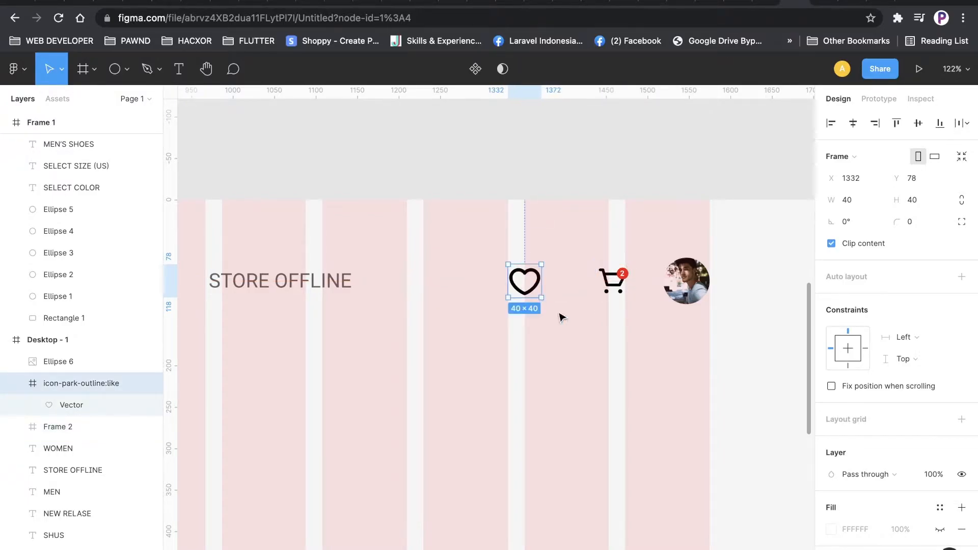
scroll(563, 319, "down", 5)
left_click(593, 364)
scroll(590, 364, "down", 5)
scroll(494, 414, "up", 2)
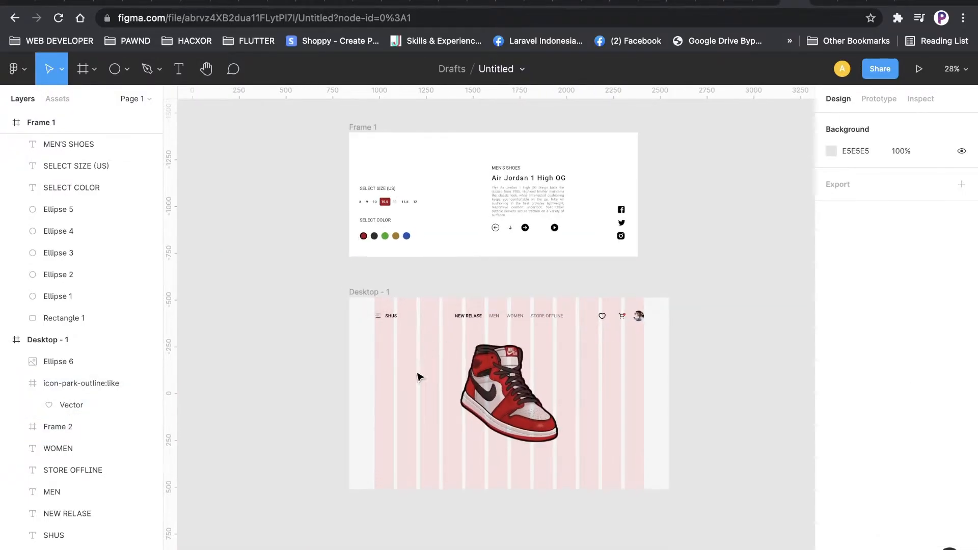
Step: Draw a 1440 × 170 rectangle across the column grid at the bottom of Desktop - 1
scroll(414, 375, "down", 3)
scroll(488, 367, "down", 5)
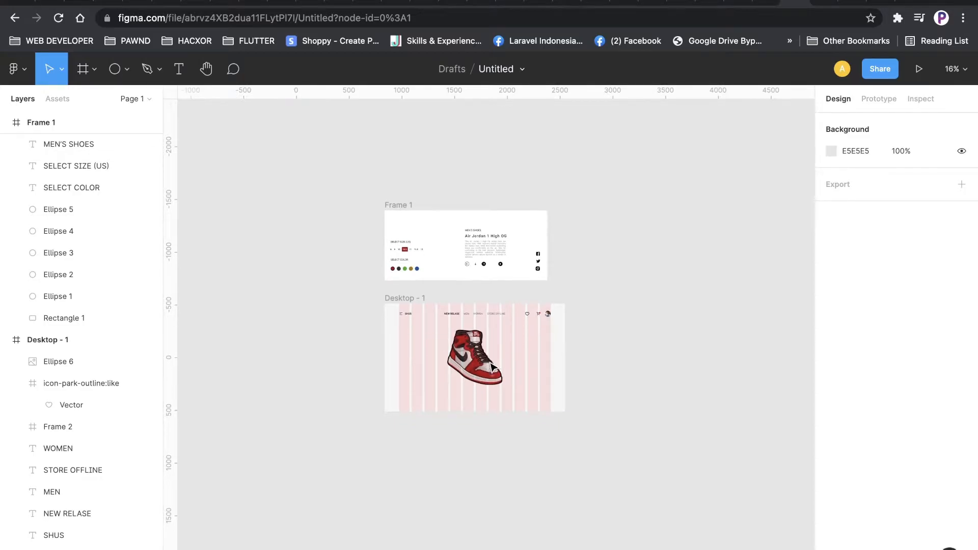
scroll(510, 174, "up", 2)
left_click(127, 69)
left_click(110, 100)
left_click_drag(375, 233, 566, 253)
key("Escape")
scroll(540, 208, "up", 2)
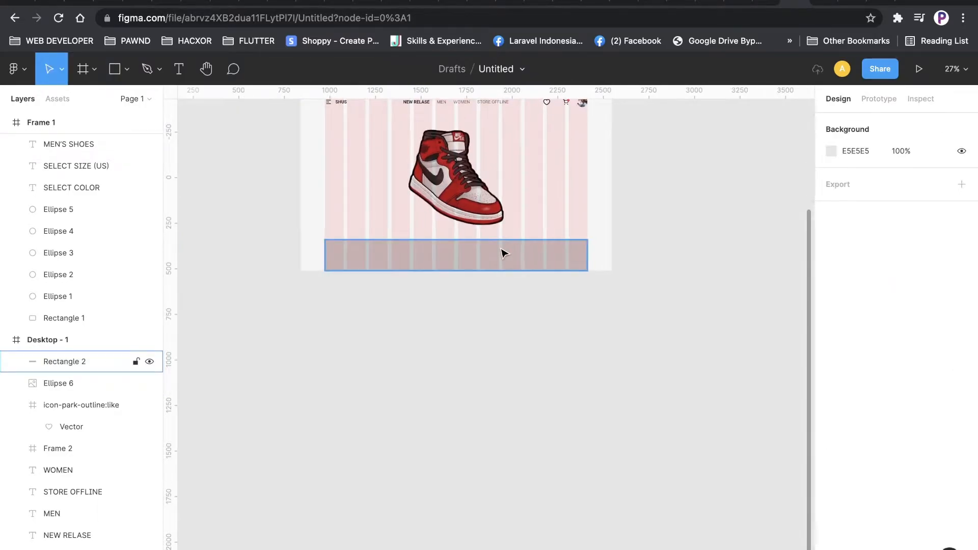
Step: Set the fill of the bottom rectangle to white (FFFFFF)
left_click(569, 260)
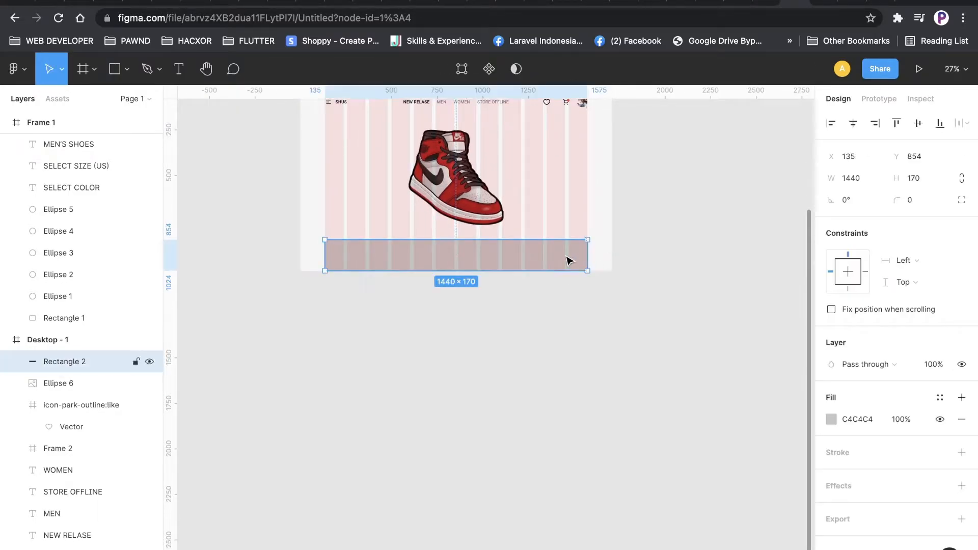
left_click(831, 419)
type("FFFFFF")
key("Return")
left_click(572, 354)
scroll(579, 264, "up", 2)
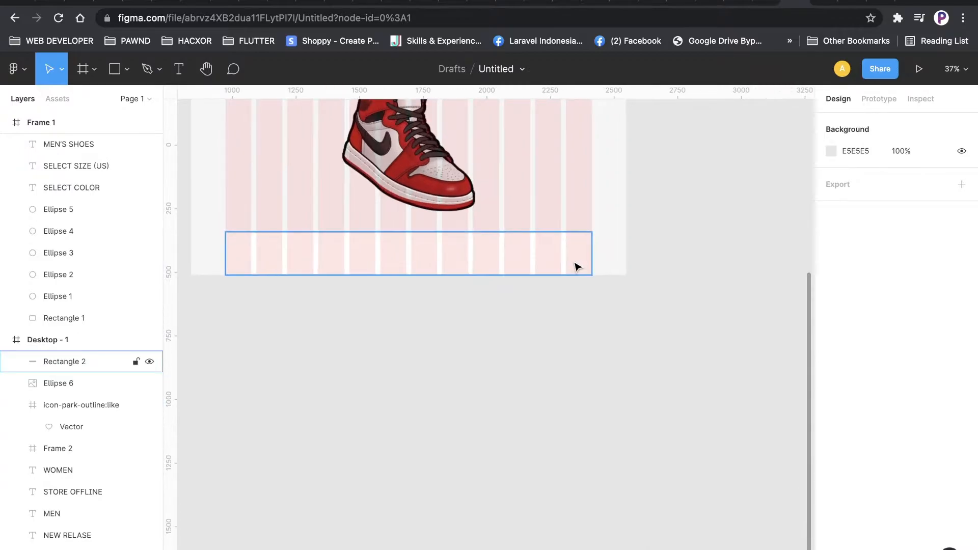
Step: Add a drop shadow to the bottom rectangle with a Y offset of 0 and a spread of 2
left_click(578, 266)
left_click(962, 487)
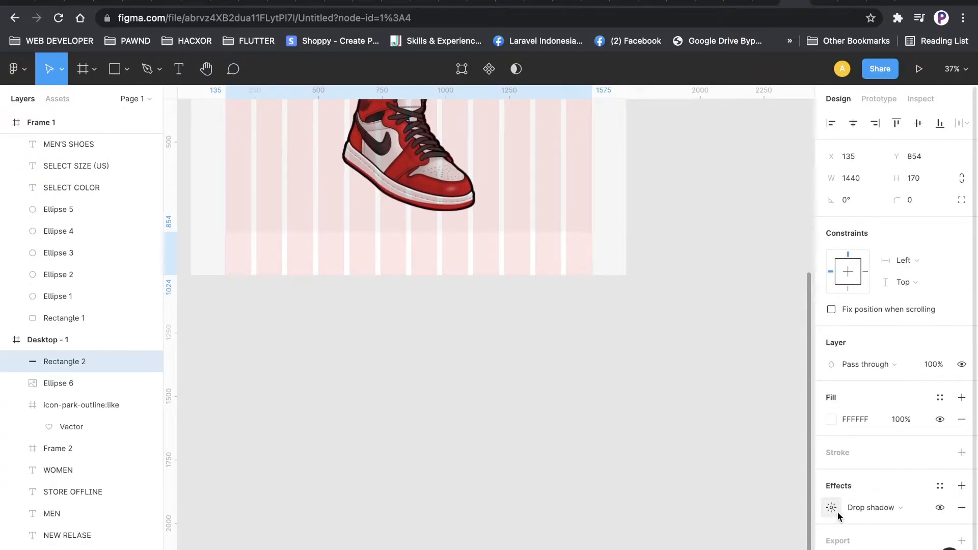
left_click(893, 516)
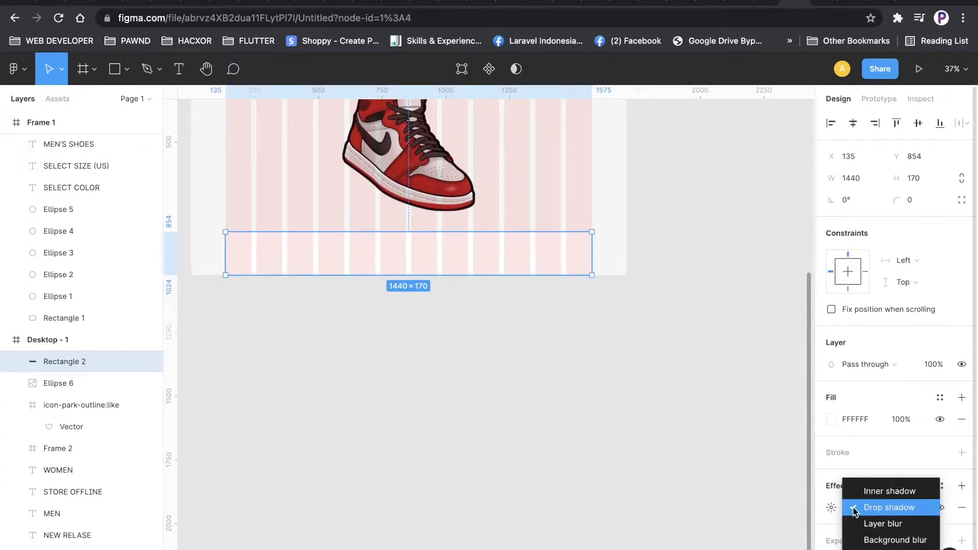
left_click(845, 507)
left_click(831, 508)
scroll(728, 525, "up", 1)
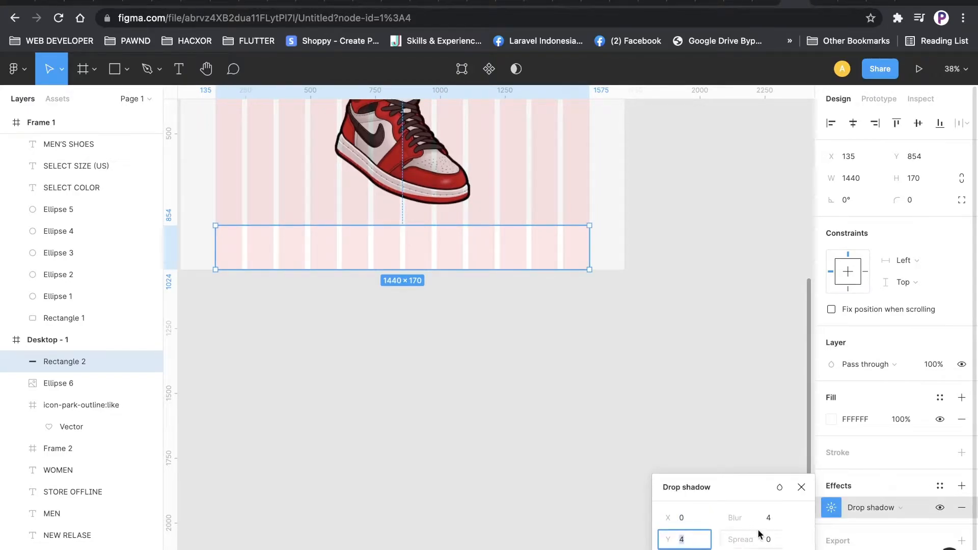
left_click(776, 543)
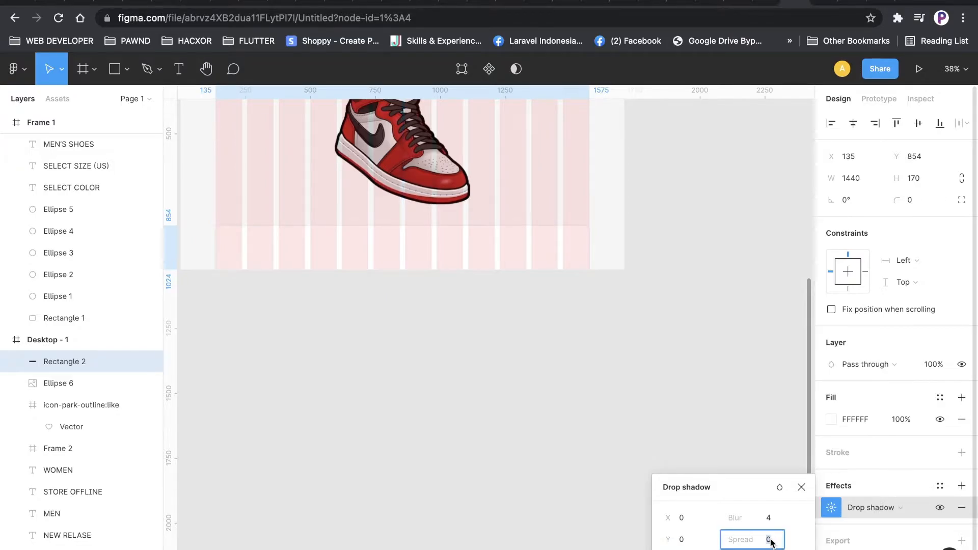
left_click(616, 441)
Step: Set the bottom rectangle's drop shadow to blur 28 and spread 6, with color D6D6D6 at 21% opacity
left_click(526, 250)
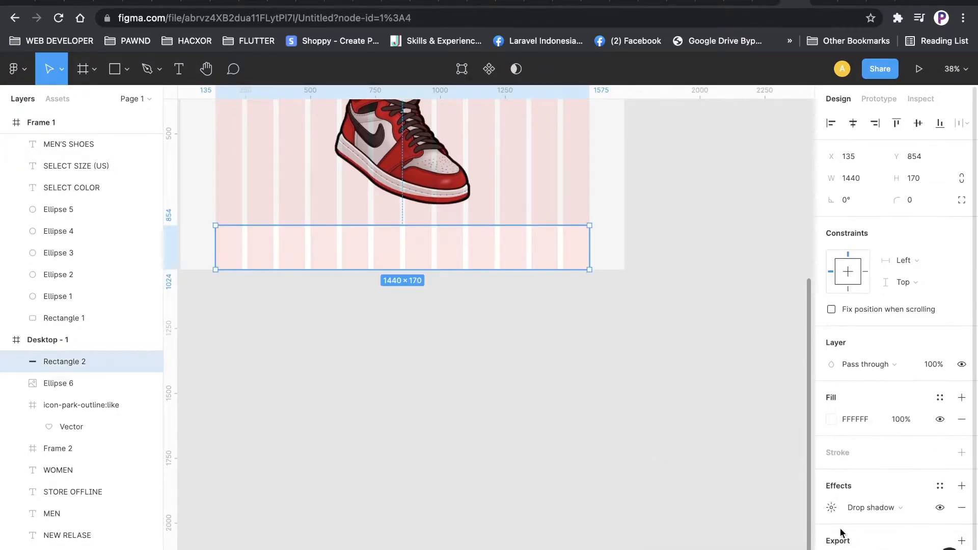
left_click(831, 508)
left_click_drag(749, 520, 773, 520)
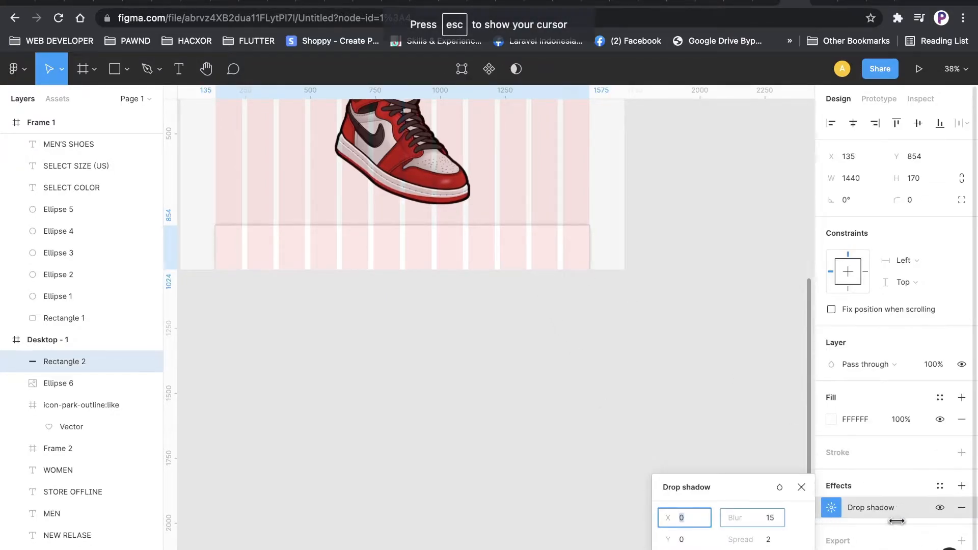
left_click_drag(894, 521, 930, 520)
left_click(668, 549)
left_click_drag(498, 321, 486, 280)
left_click_drag(748, 540, 868, 522)
left_click_drag(558, 447, 555, 449)
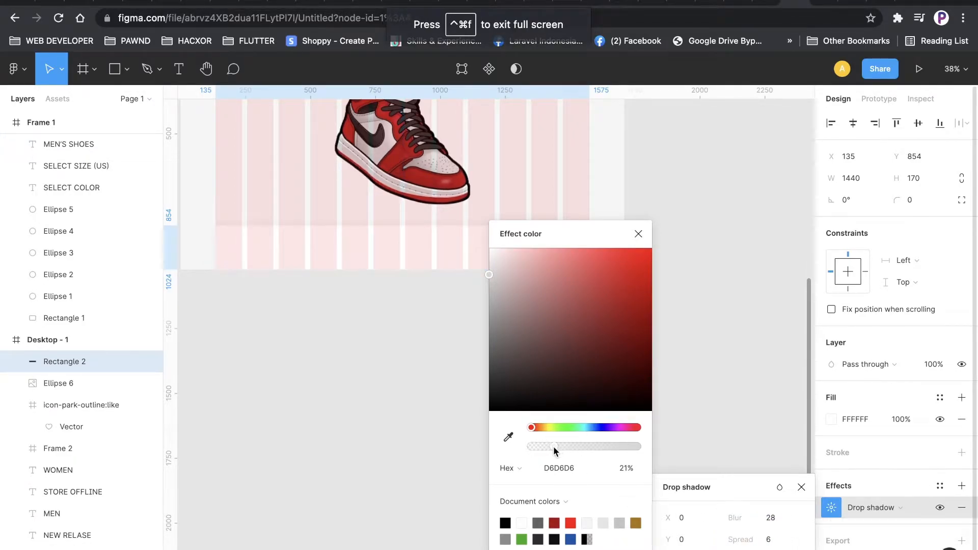
left_click(389, 414)
Step: Examine the bottom rectangle's shadow on the canvas and check its drop shadow settings
scroll(406, 414, "down", 5)
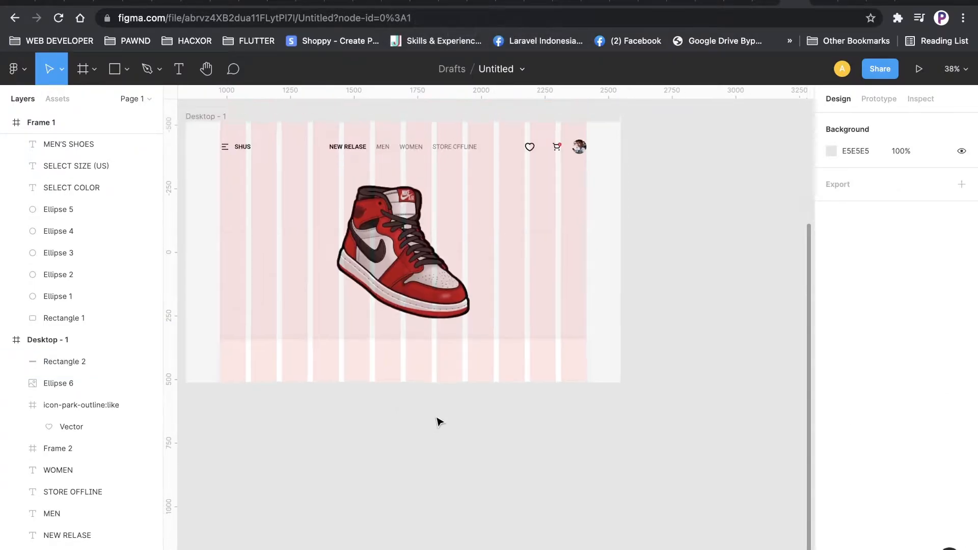
scroll(387, 356, "up", 5)
scroll(555, 411, "down", 4)
scroll(555, 410, "up", 1)
left_click(605, 443)
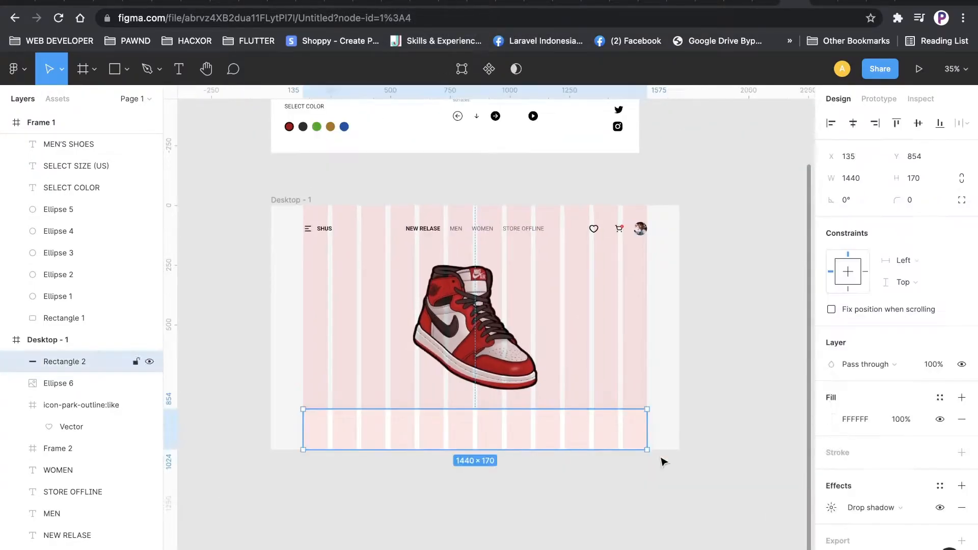
left_click(831, 508)
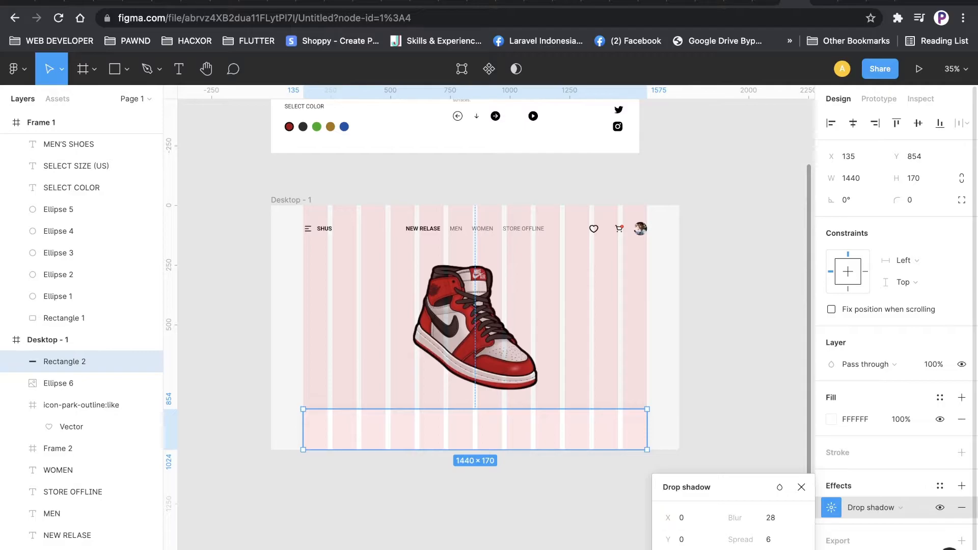
left_click(722, 393)
scroll(710, 398, "down", 1)
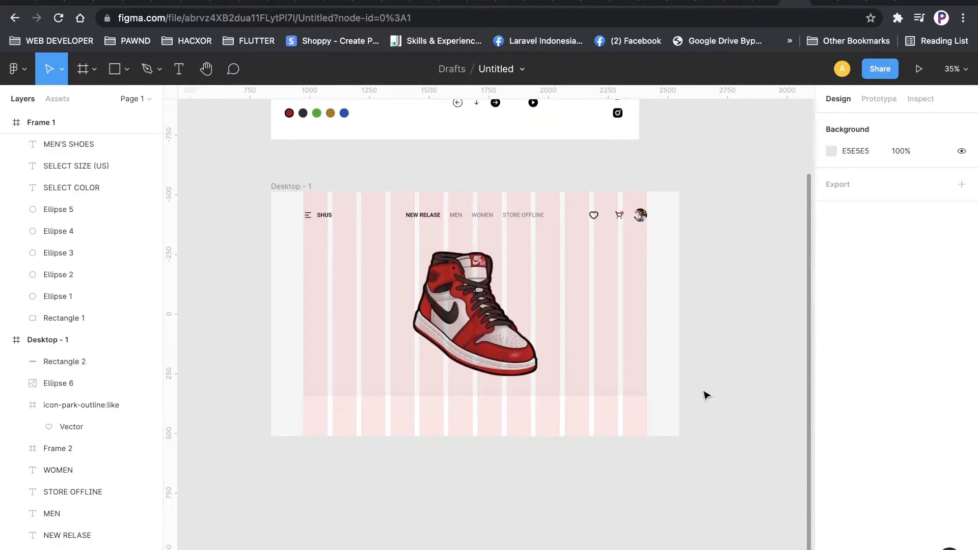
Step: Move the MEN'S SHOES label, Air Jordan 1 High OG title and description from Frame 1 to the right of the shoe in Desktop - 1
scroll(705, 393, "up", 4)
scroll(713, 395, "down", 3)
scroll(724, 397, "up", 2)
left_click_drag(444, 128, 615, 410)
left_click(604, 357)
scroll(666, 430, "up", 4)
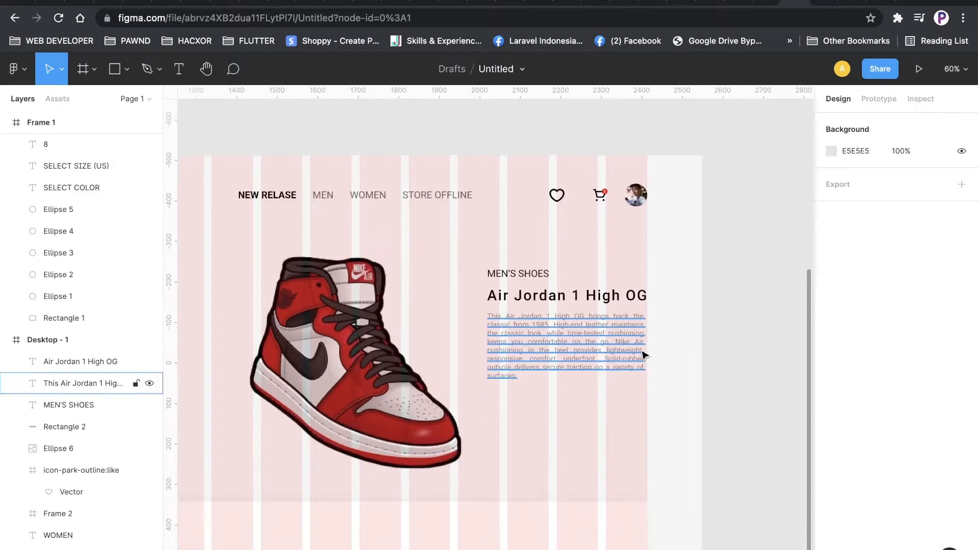
Step: Make the Air Jordan 1 High OG title bold
scroll(718, 387, "down", 3)
scroll(625, 328, "up", 3)
left_click(625, 325)
left_click(861, 441)
left_click(872, 454)
left_click(733, 363)
Step: Move the Facebook, Twitter and Instagram icons below the description in Desktop - 1 and scale them down to about 30 px wide
scroll(734, 366, "down", 3)
scroll(739, 377, "up", 1)
left_click_drag(617, 122, 671, 456)
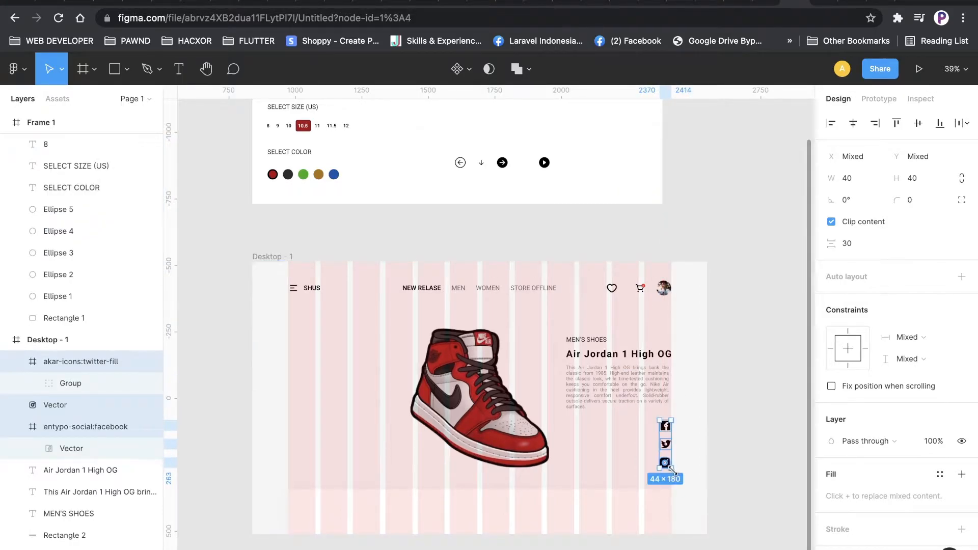
left_click(711, 454)
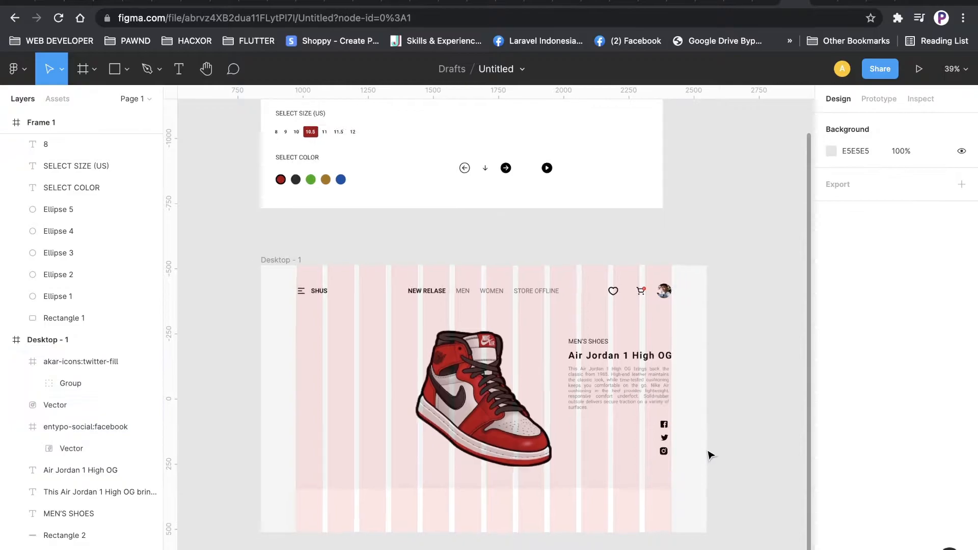
Step: Center-align the three social icons, distribute their vertical spacing evenly and move them flush with the grid's right edge
scroll(710, 454, "up", 5)
left_click_drag(661, 485, 605, 382)
left_click(853, 123)
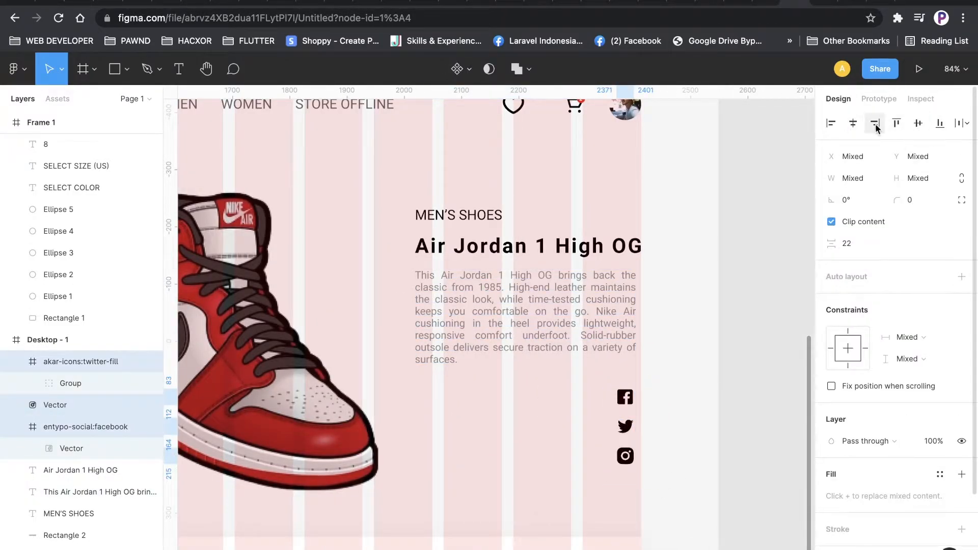
left_click(961, 124)
left_click(888, 170)
left_click_drag(628, 432, 637, 447)
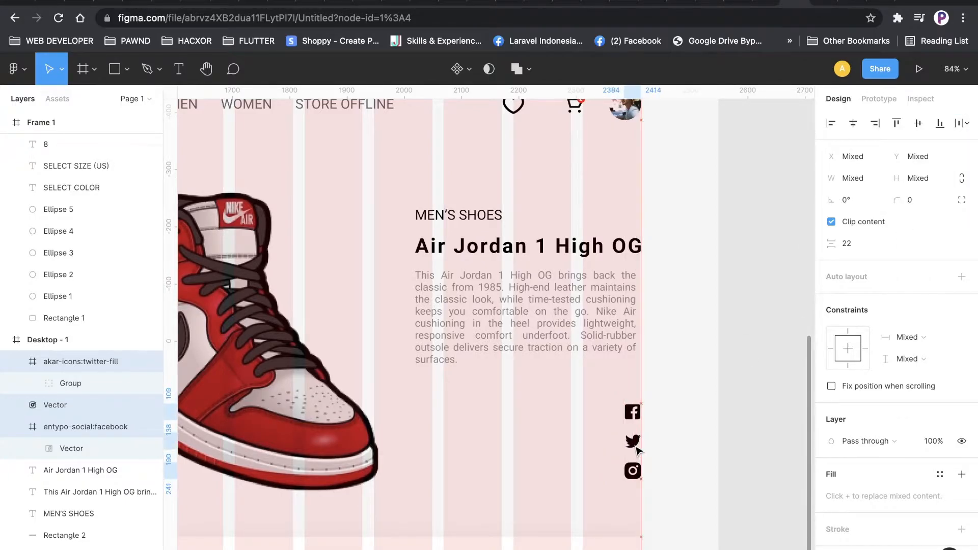
Step: Recolor the three social icons to a mid gray (969696)
scroll(854, 535, "down", 2)
left_click(832, 532)
left_click_drag(653, 410, 653, 321)
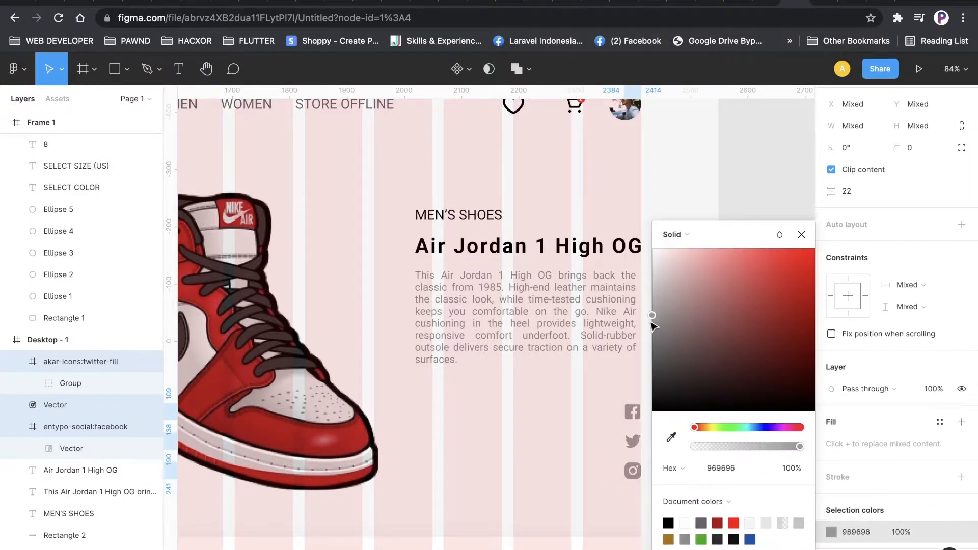
left_click(775, 168)
scroll(751, 304, "down", 5)
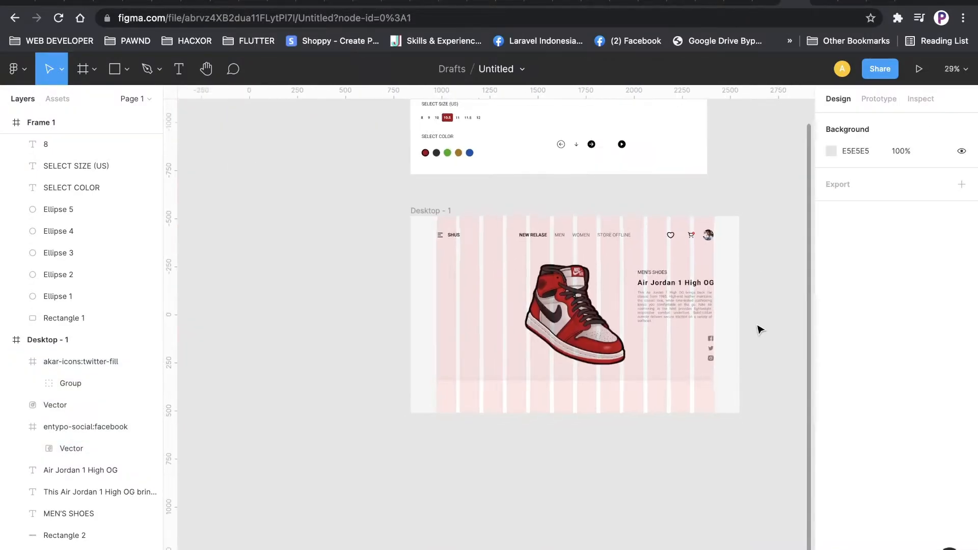
scroll(747, 350, "down", 1)
scroll(754, 299, "up", 3)
scroll(755, 300, "down", 3)
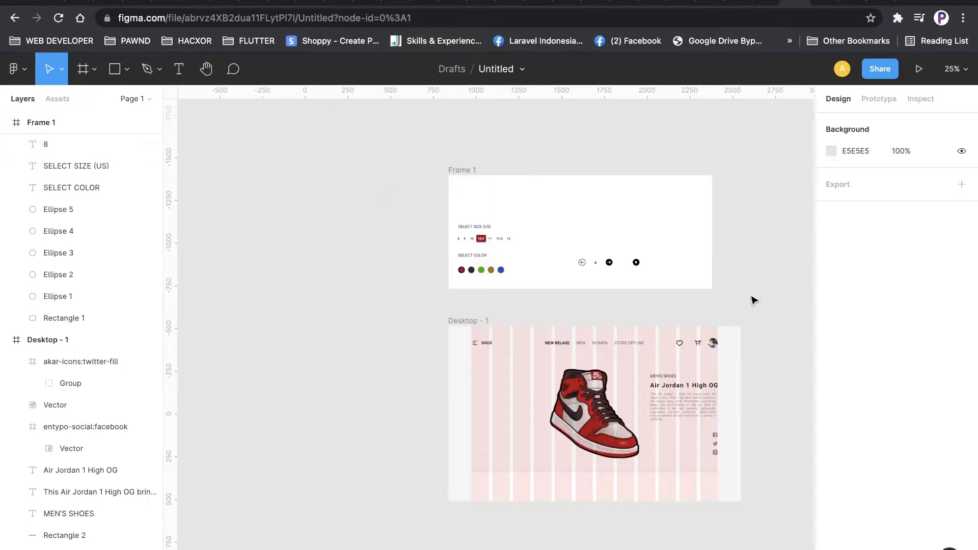
Step: Move the size selector and the color selector with their headings from Frame 1 to the left part of Desktop - 1
scroll(753, 300, "down", 1)
left_click_drag(453, 202, 514, 360)
left_click(521, 415)
left_click_drag(446, 225, 526, 267)
left_click_drag(492, 244, 505, 391)
left_click(530, 441)
scroll(584, 429, "up", 5)
scroll(391, 336, "up", 5)
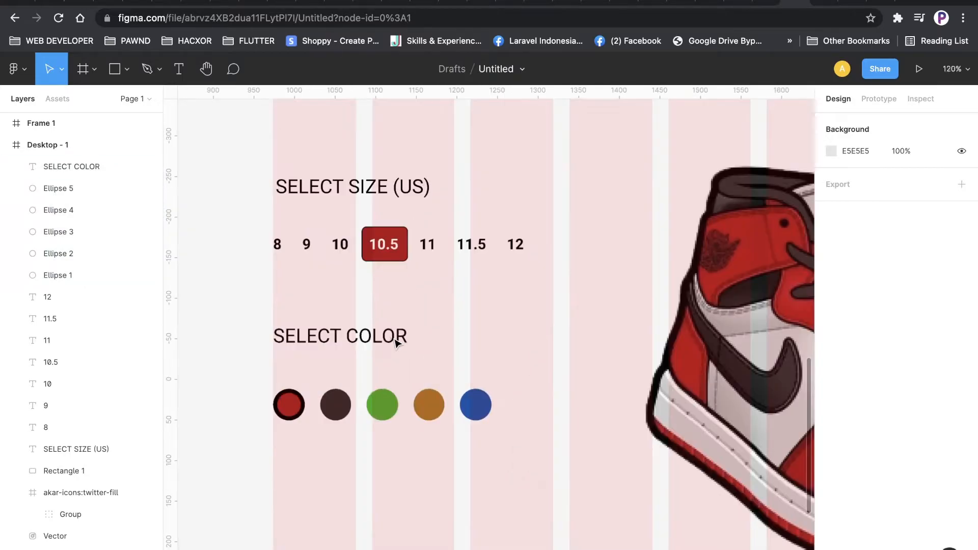
Step: Move the color circles and size options closer under their headings, and align the SELECT SIZE (US) heading with the grid's left edge
left_click_drag(528, 458, 255, 366)
left_click_drag(359, 415, 361, 389)
left_click_drag(544, 298, 269, 224)
mouse_move(324, 245)
left_mouse_down()
mouse_move(327, 229)
mouse_move(326, 244)
left_mouse_up()
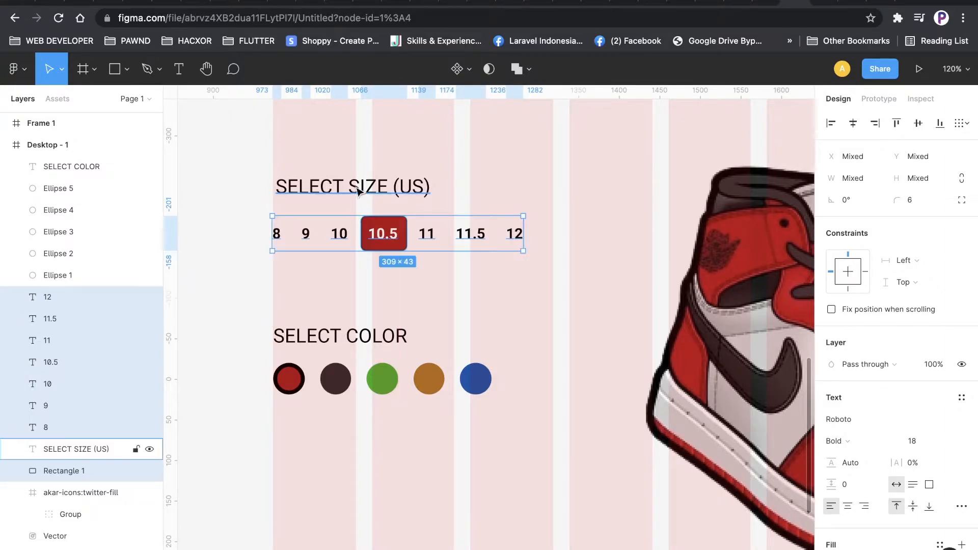
left_click(349, 190)
left_click_drag(347, 186, 353, 192)
left_click(451, 301)
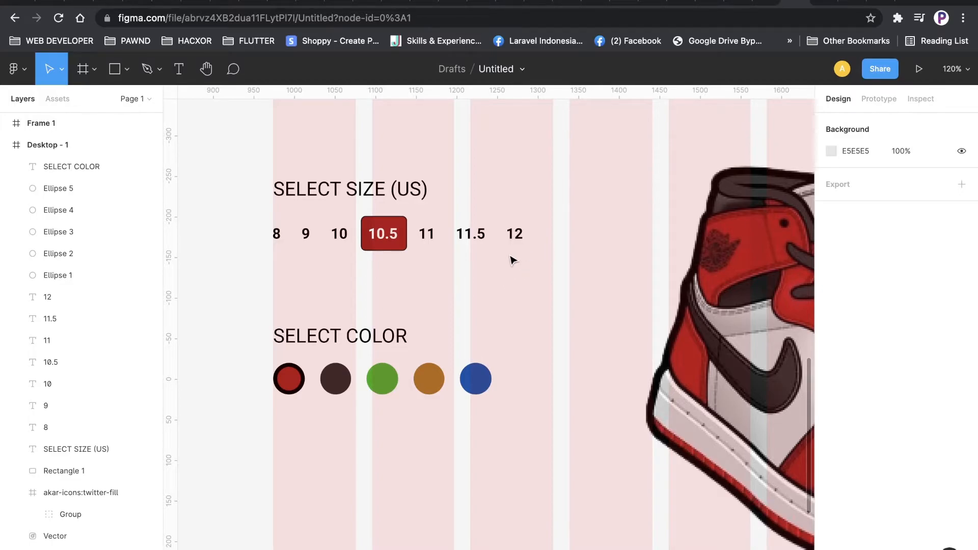
Step: Check the placement of the size and color selectors against the rest of the Desktop - 1 layout
scroll(515, 315, "down", 2)
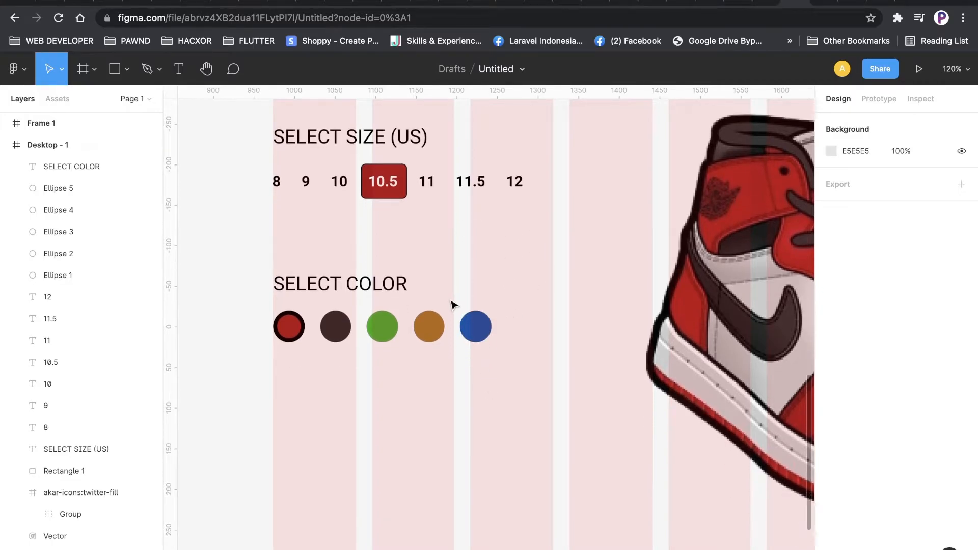
scroll(449, 309, "down", 5, "ctrl")
scroll(458, 332, "up", 2, "ctrl")
scroll(496, 396, "down", 6, "ctrl")
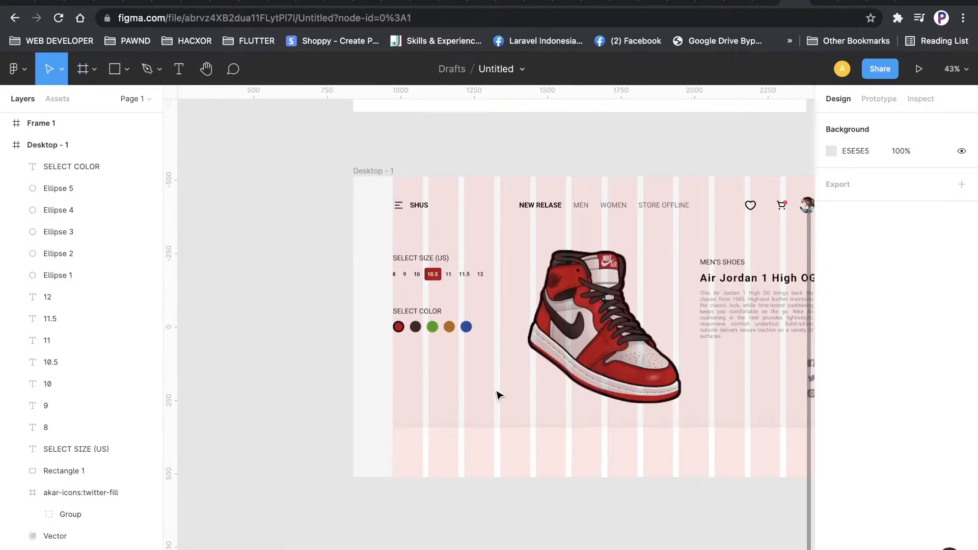
scroll(519, 373, "up", 3, "ctrl")
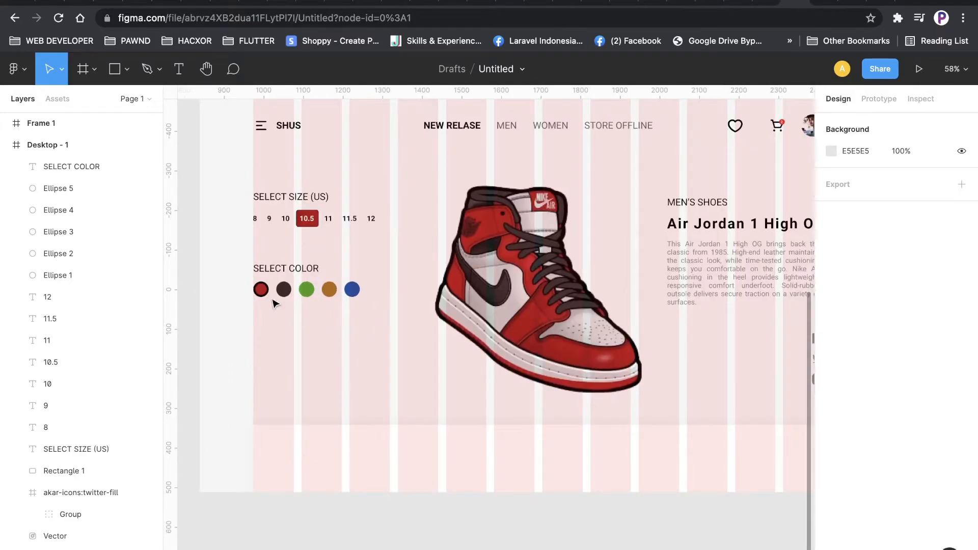
scroll(288, 306, "up", 1, "ctrl")
scroll(326, 313, "down", 2, "ctrl")
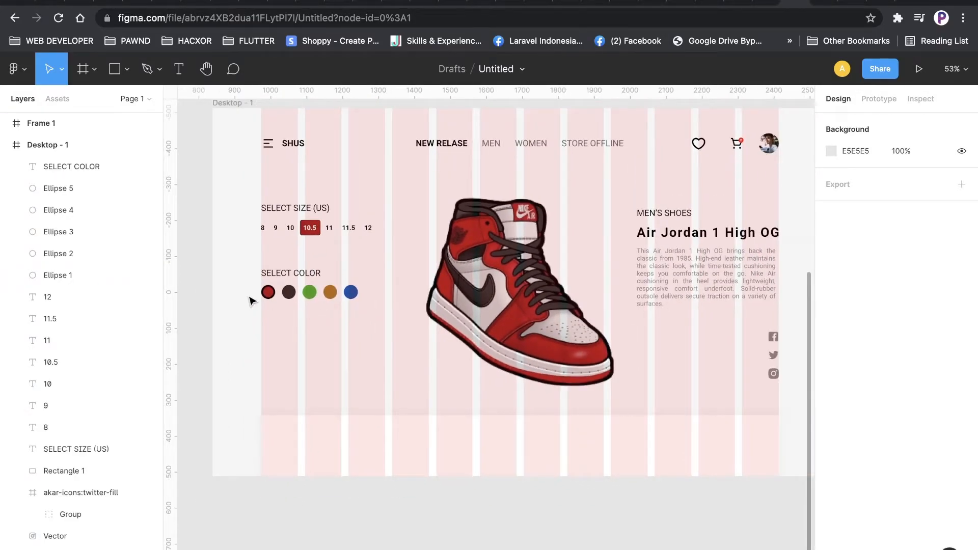
scroll(391, 334, "down", 2)
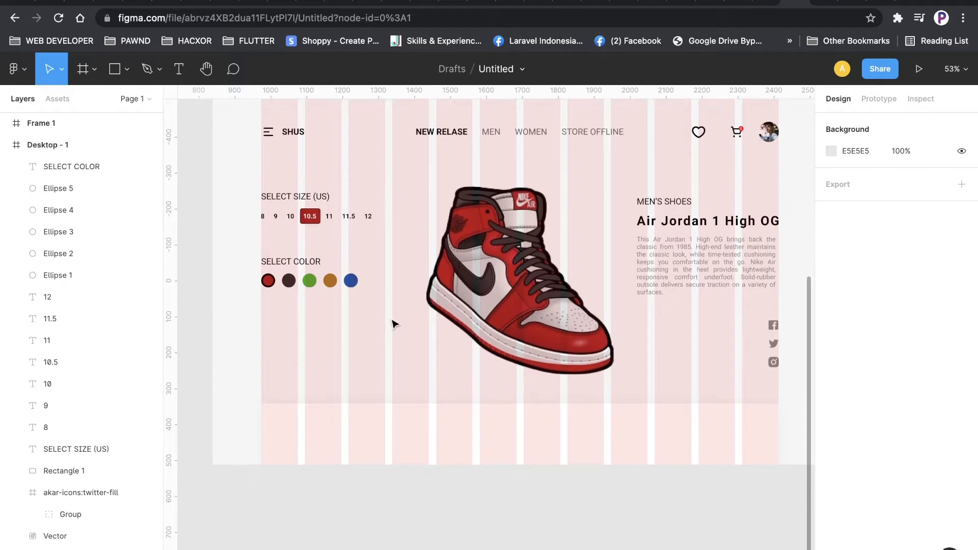
Step: Move the small down arrow icon from Frame 1 into Desktop - 1, below the color circles near the grid's left edge
scroll(393, 323, "down", 5, "ctrl")
scroll(505, 307, "up", 1, "ctrl")
left_click_drag(455, 134, 453, 356)
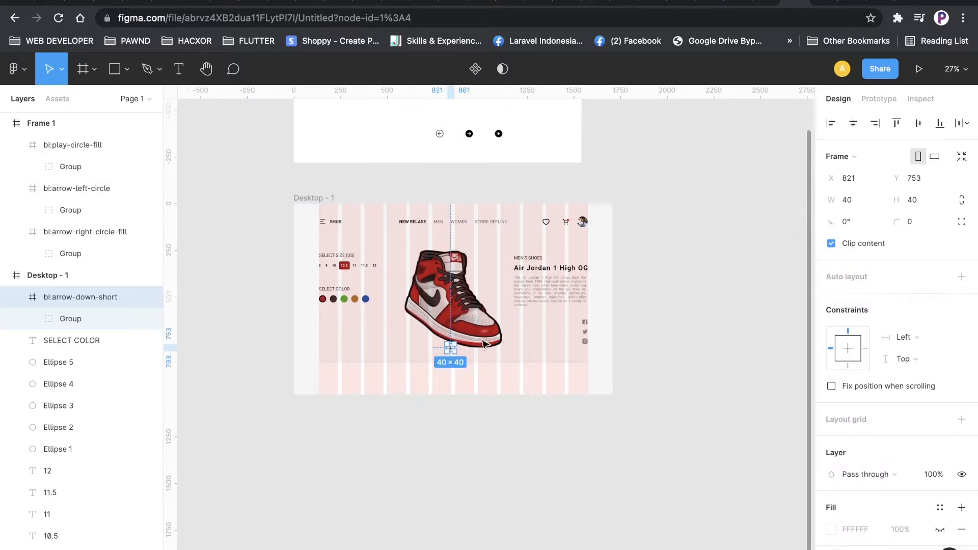
left_click(696, 393)
scroll(484, 357, "up", 5, "ctrl")
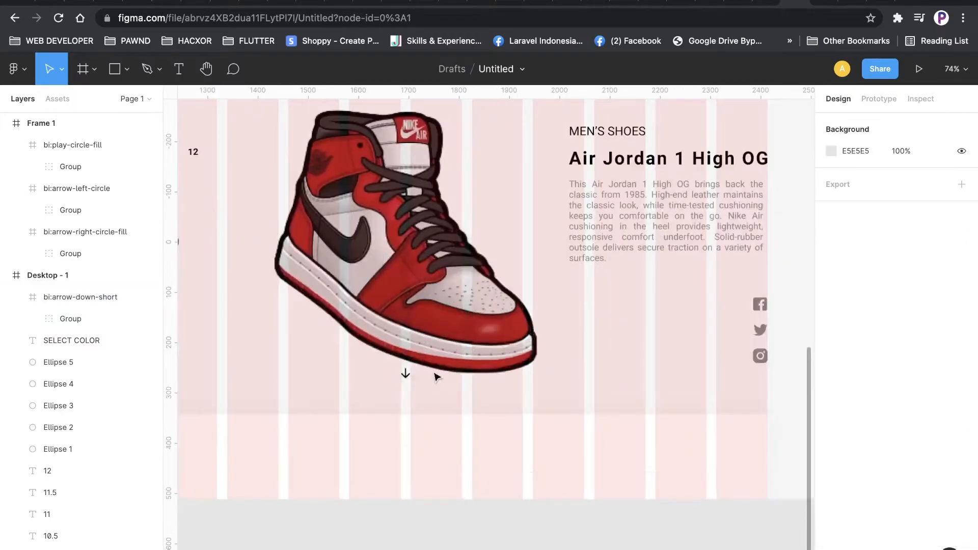
left_click(406, 377)
scroll(405, 382, "down", 5, "ctrl")
key("Escape")
scroll(412, 366, "up", 1)
left_click_drag(456, 359, 320, 357)
left_click(301, 332)
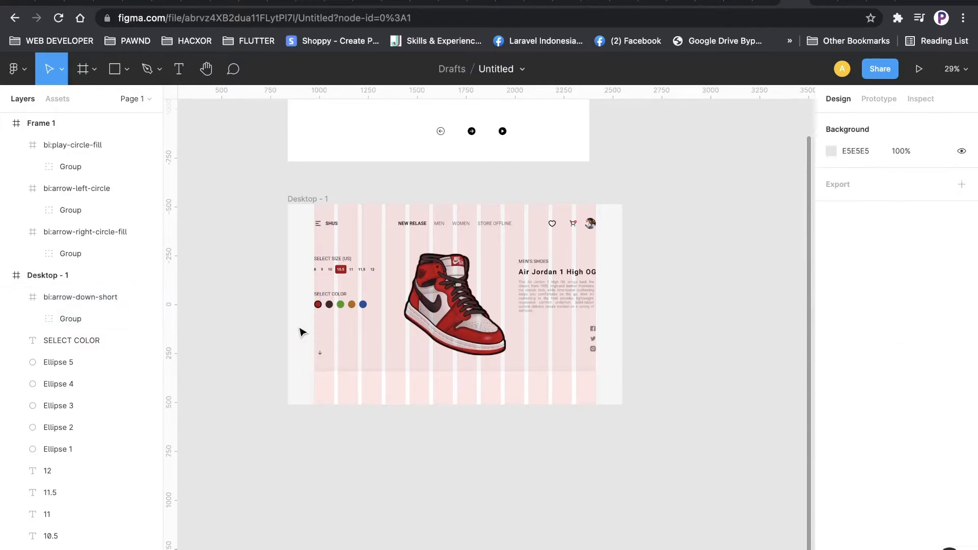
Step: Place a copy of the SELECT COLOR heading above the down arrow and change its text to SCROLL DOWN
scroll(373, 319, "up", 4, "ctrl")
left_click(386, 250)
left_click_drag(385, 249, 385, 363)
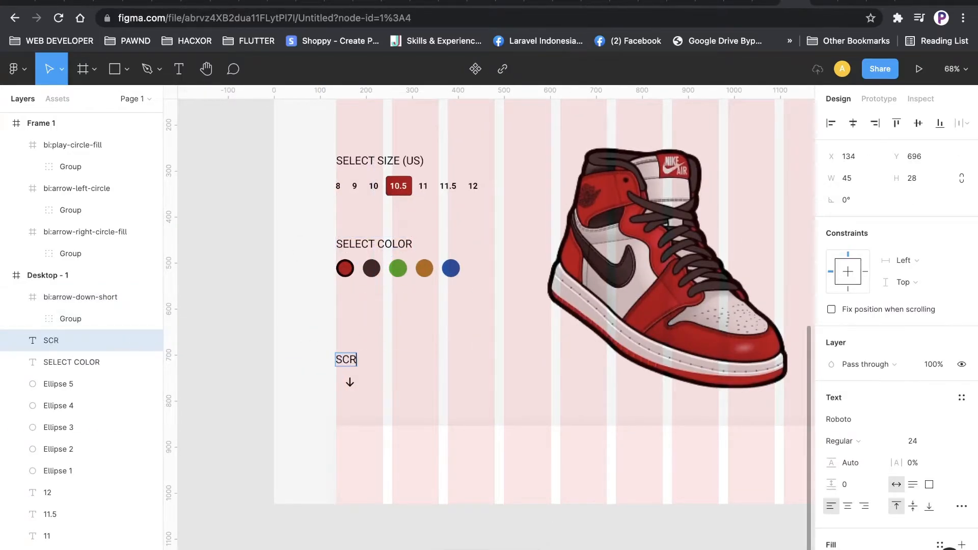
key("Escape")
Step: Set the SCROLL DOWN label's font size to 18 and recolor it gray
left_click(944, 442)
left_click(939, 420)
left_click(831, 549)
left_click_drag(660, 340, 650, 333)
Step: Center the SCROLL DOWN label and the down arrow on each other and align the pair with the grid's left edge
left_click(371, 376)
left_click_drag(360, 359, 350, 369)
left_click(349, 381)
left_click(344, 366, "shift")
left_click(852, 128)
left_click(485, 389)
scroll(492, 388, "down", 5)
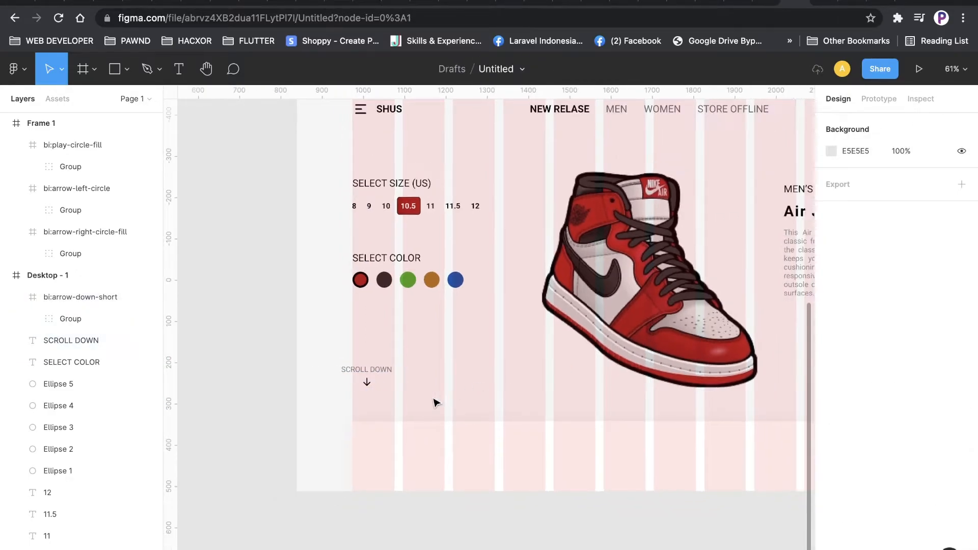
left_click_drag(438, 402, 410, 391)
left_click(503, 399)
Step: Move the left and right circled arrow icons from Frame 1 into the bottom bar of Desktop - 1, below the scroll hint
scroll(502, 396, "down", 2)
left_click_drag(653, 452, 907, 484)
scroll(695, 426, "down", 5)
scroll(696, 426, "up", 4)
scroll(745, 395, "down", 5)
scroll(723, 259, "up", 2)
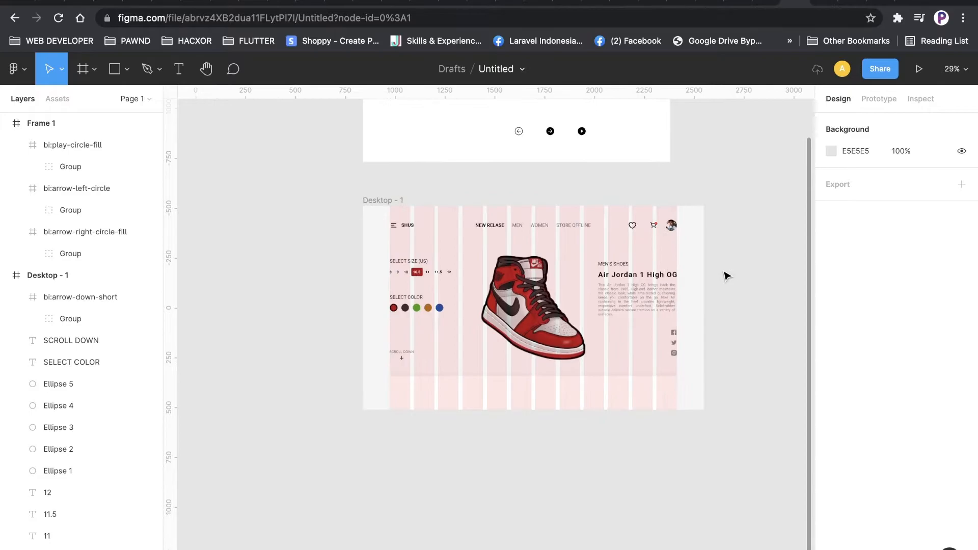
left_click_drag(546, 145, 422, 401)
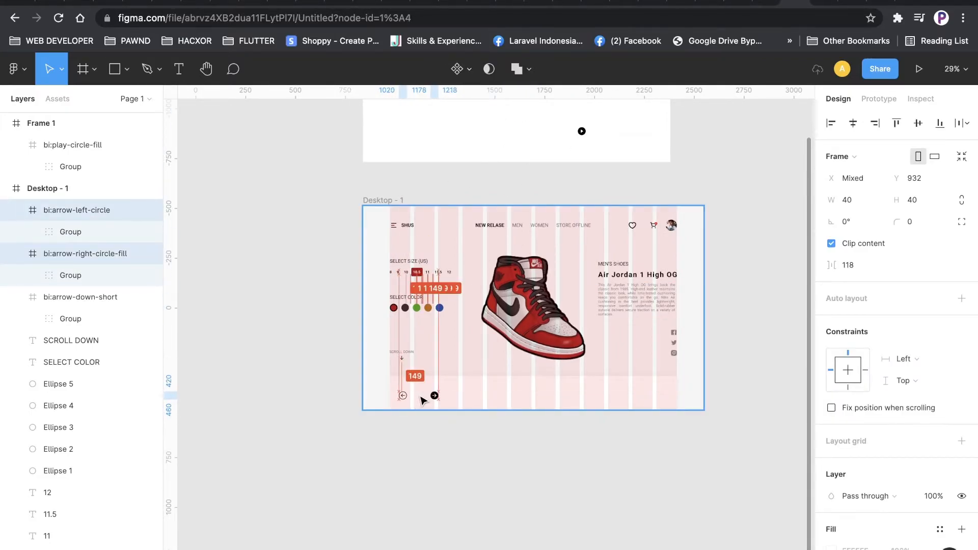
left_click(439, 421)
Step: Place a copy of the SCROLL DOWN label above the left circled arrow and change its text to PREV
scroll(431, 414, "up", 5)
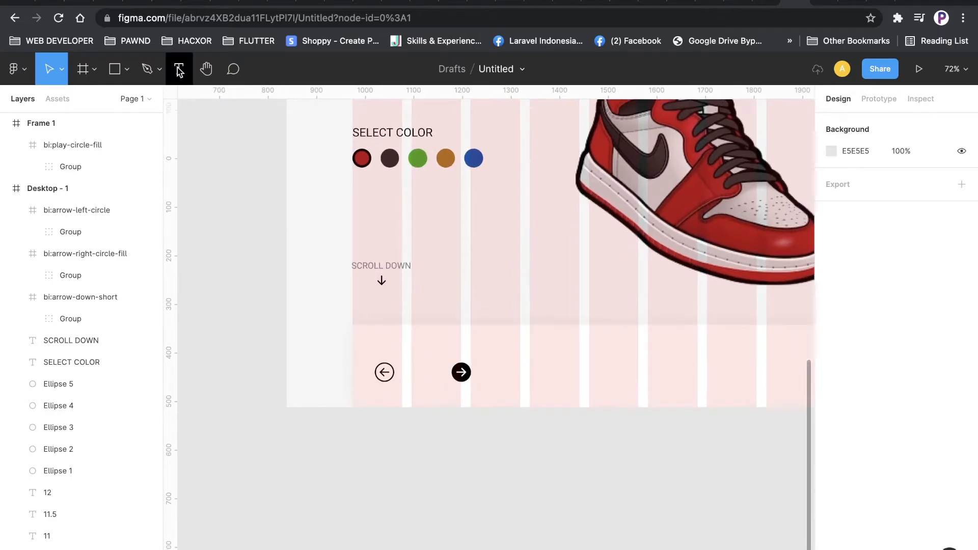
left_click(406, 265)
key("ctrl+d")
left_click_drag(406, 265, 406, 352)
double_click(402, 347)
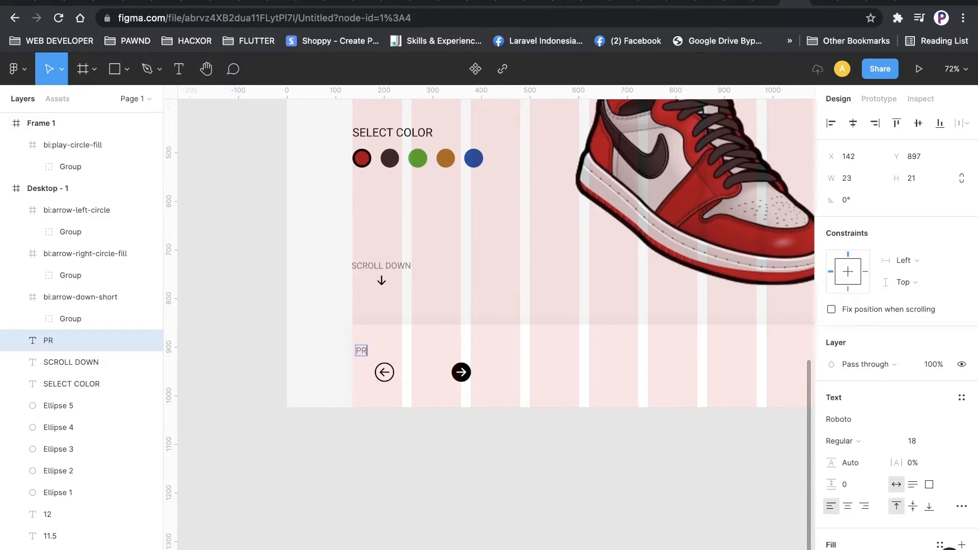
Step: Place a copy of the PREV label above the right circled arrow and change its text to NEXT
left_click_drag(368, 358, 468, 351)
double_click(464, 348)
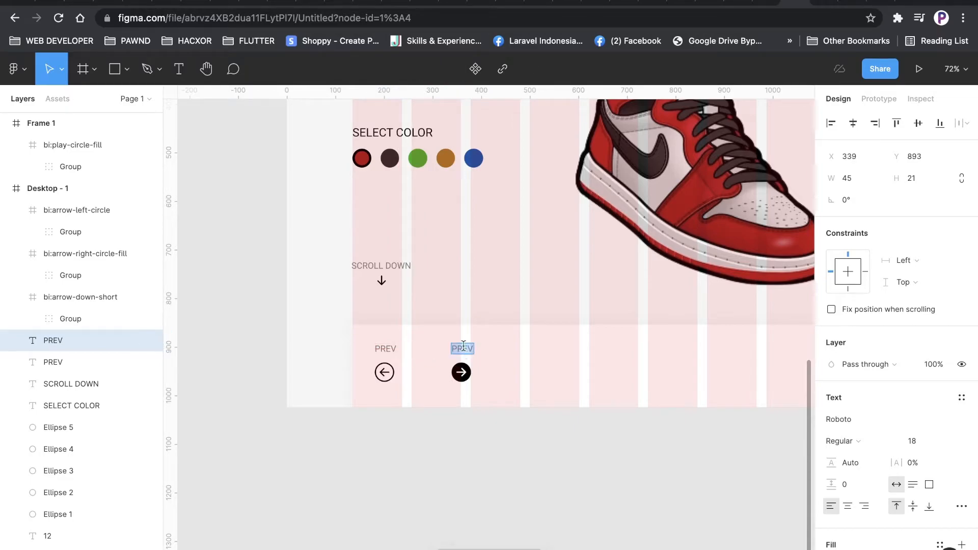
type("NEXT")
key("Escape")
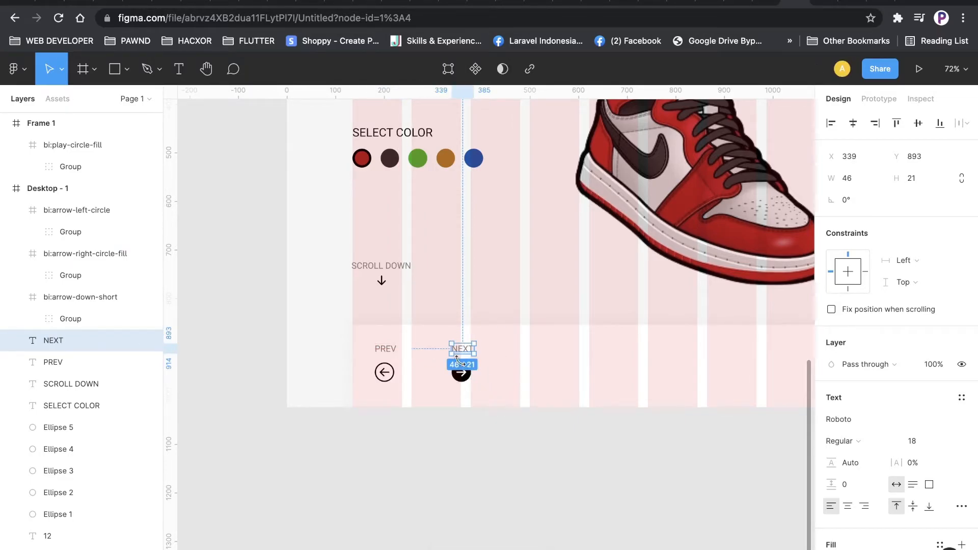
left_click_drag(474, 349, 467, 353)
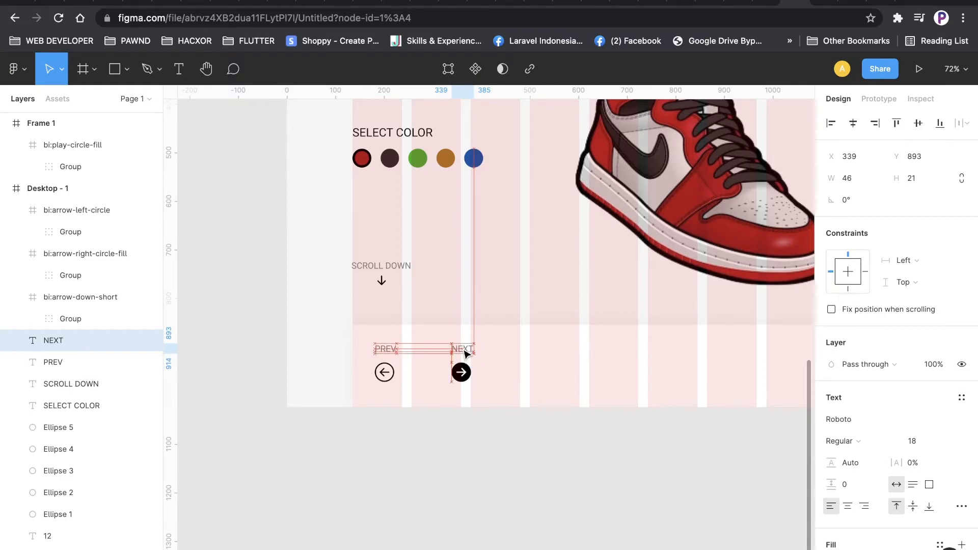
left_click(513, 390)
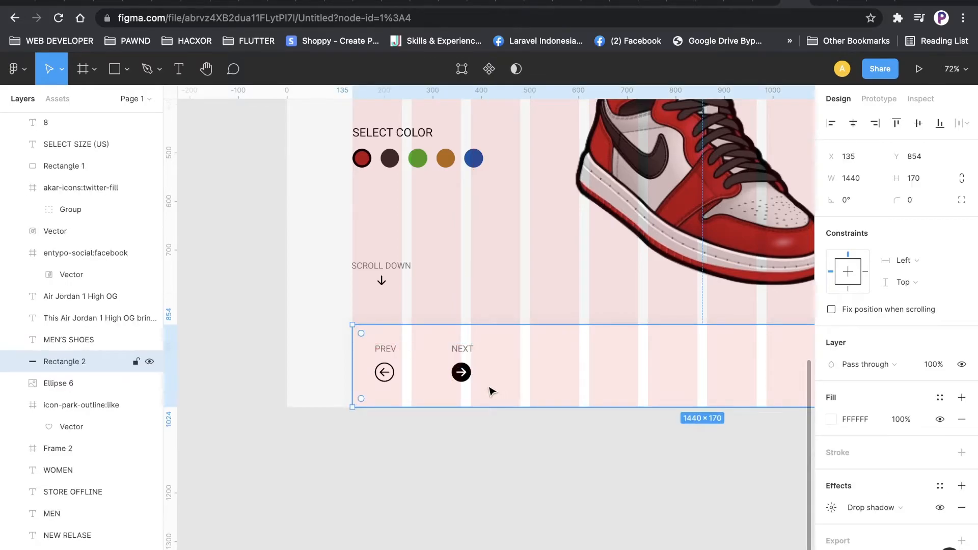
Step: Move the NEXT label and its arrow icon together closer to the PREV control
left_click(461, 372)
left_click(462, 349, "shift")
left_click_drag(461, 376, 437, 377)
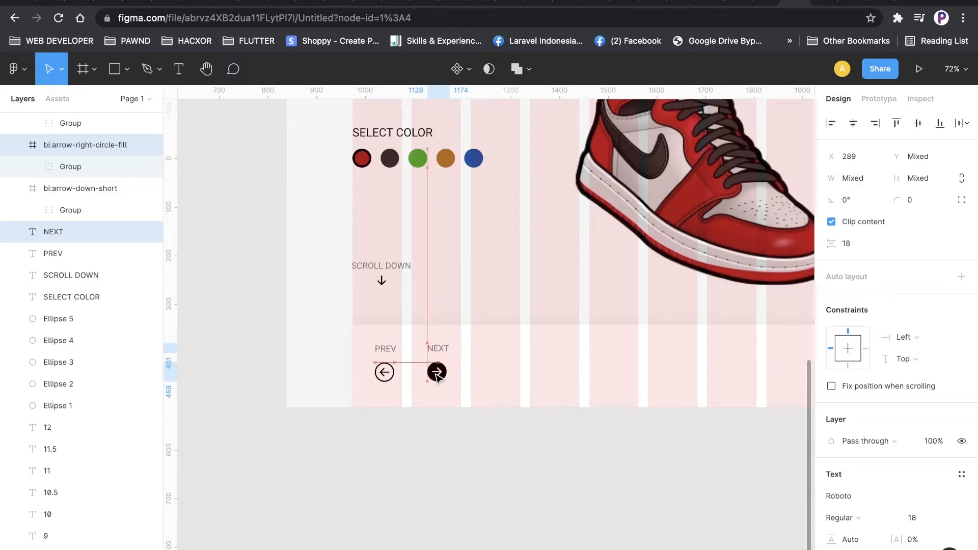
left_click(446, 468)
Step: Line up the PREV and NEXT labels at the same height, and do the same for their two arrow icons
left_click(441, 349)
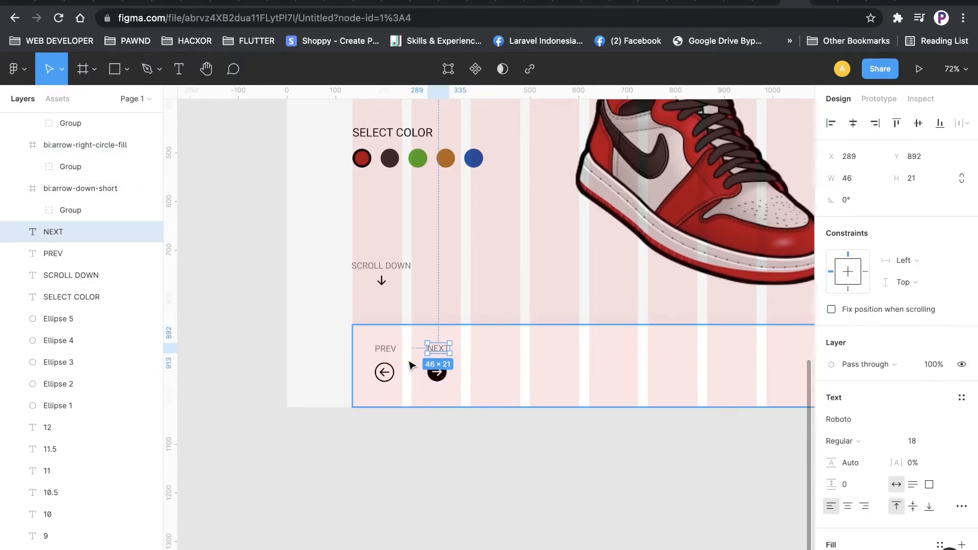
left_click(393, 352)
left_click(438, 350, "shift")
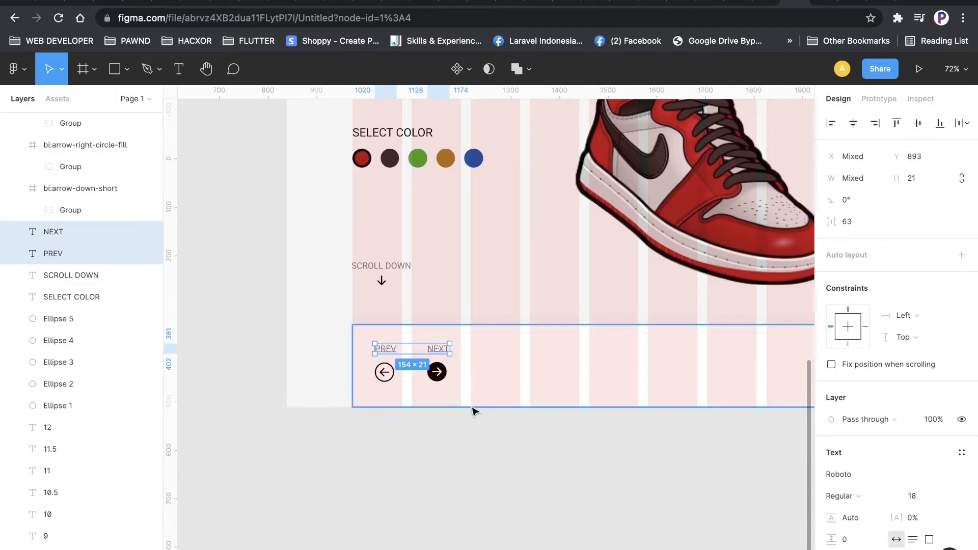
left_click(468, 439)
left_click(442, 379)
left_click(386, 372, "shift")
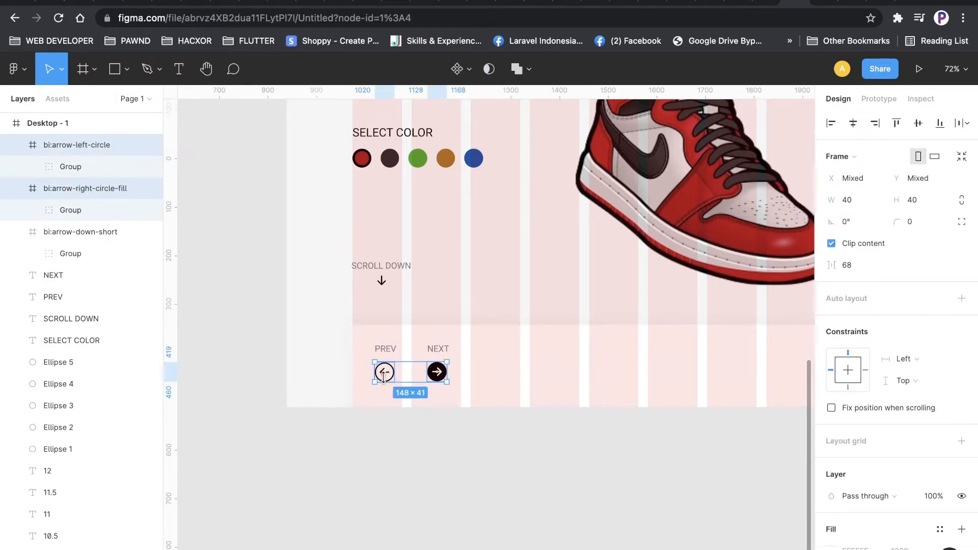
left_click(642, 459)
Step: Move the play icon from Frame 1 into the bottom bar of Desktop - 1 and center it horizontally in the frame
scroll(626, 486, "down", 6)
scroll(742, 486, "up", 5)
scroll(676, 472, "down", 4)
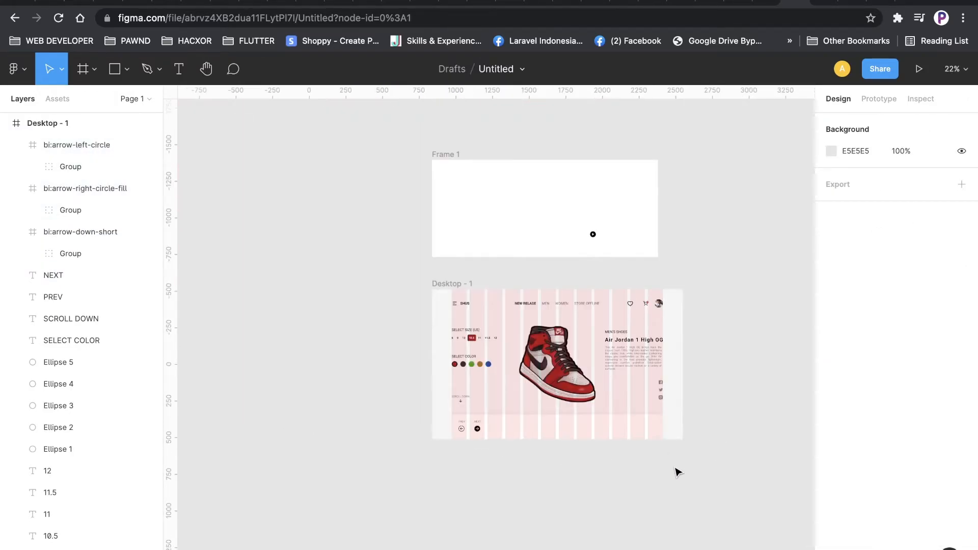
scroll(675, 472, "up", 2)
scroll(676, 472, "up", 5)
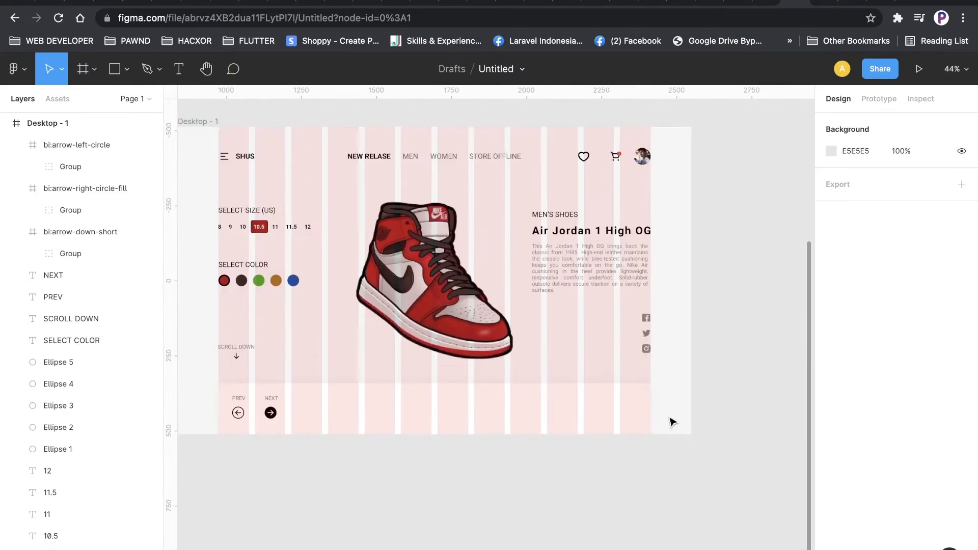
scroll(550, 454, "up", 1)
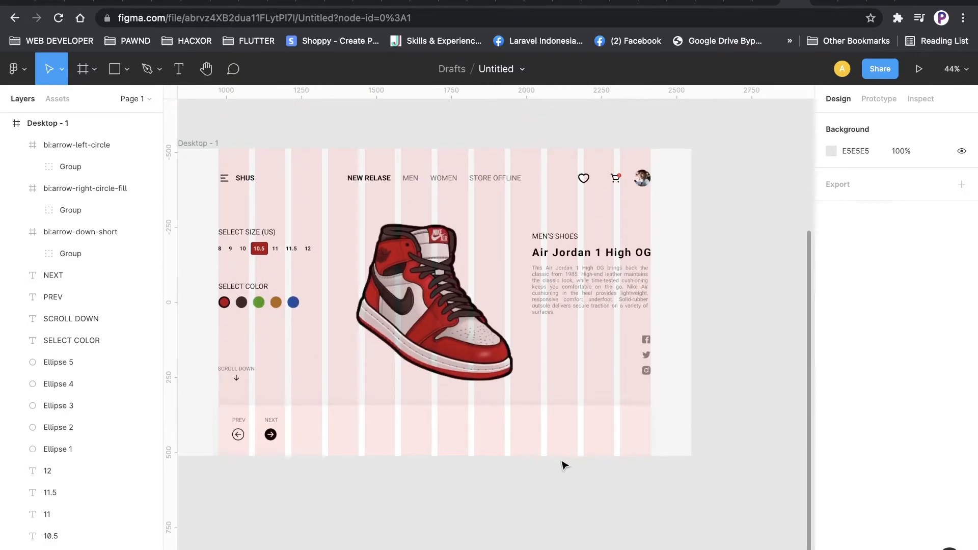
scroll(573, 464, "down", 9)
left_click_drag(549, 310, 528, 446)
scroll(508, 446, "up", 9)
left_click(853, 123)
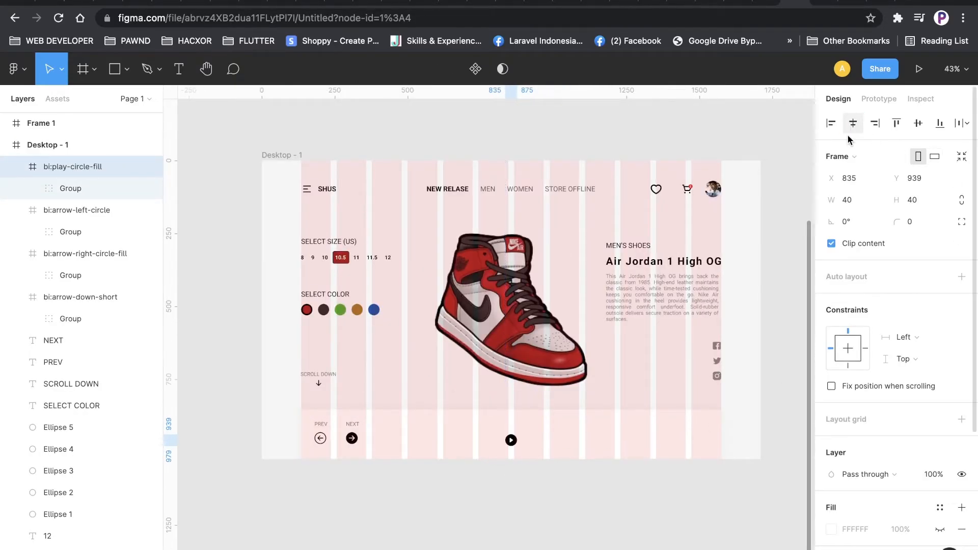
Step: Recolor the play icon to a mid gray
scroll(557, 484, "up", 5)
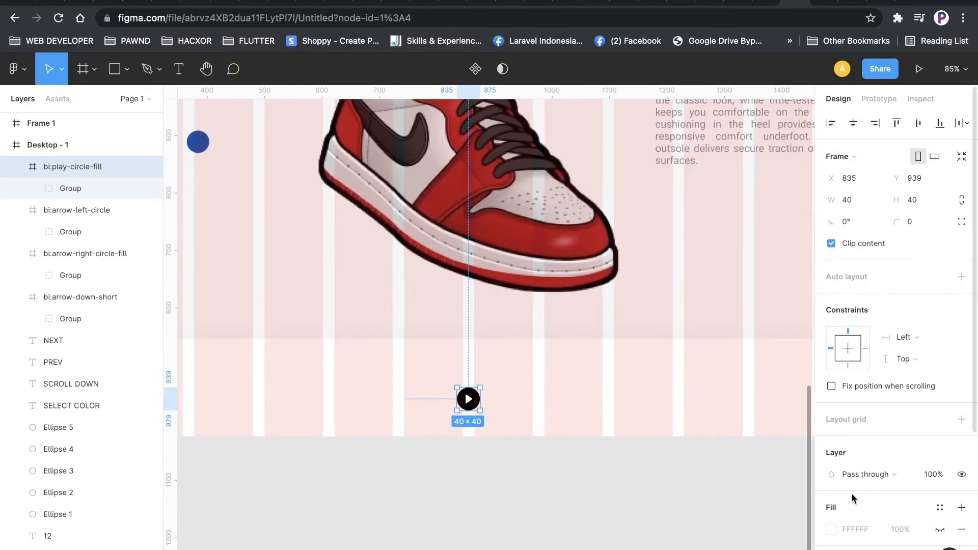
scroll(832, 507, "down", 5)
left_click(833, 505)
left_click_drag(654, 329, 651, 301)
left_click(518, 473)
scroll(295, 391, "down", 5)
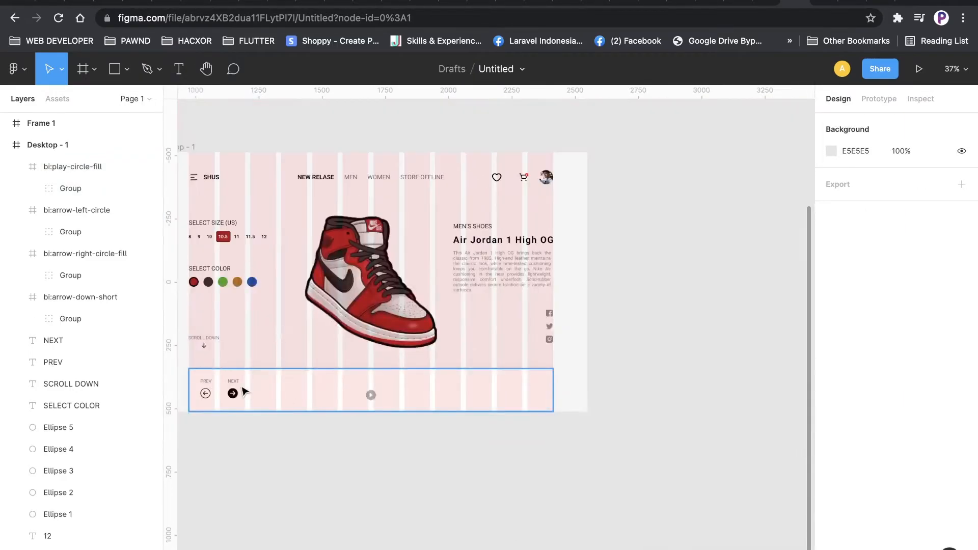
Step: Place a copy of the NEXT label just to the right of the play icon and change its text to PLAY VIDEOS
left_click(236, 382)
key("super+c")
key("super+v")
left_click_drag(238, 384, 390, 397)
scroll(390, 396, "up", 5)
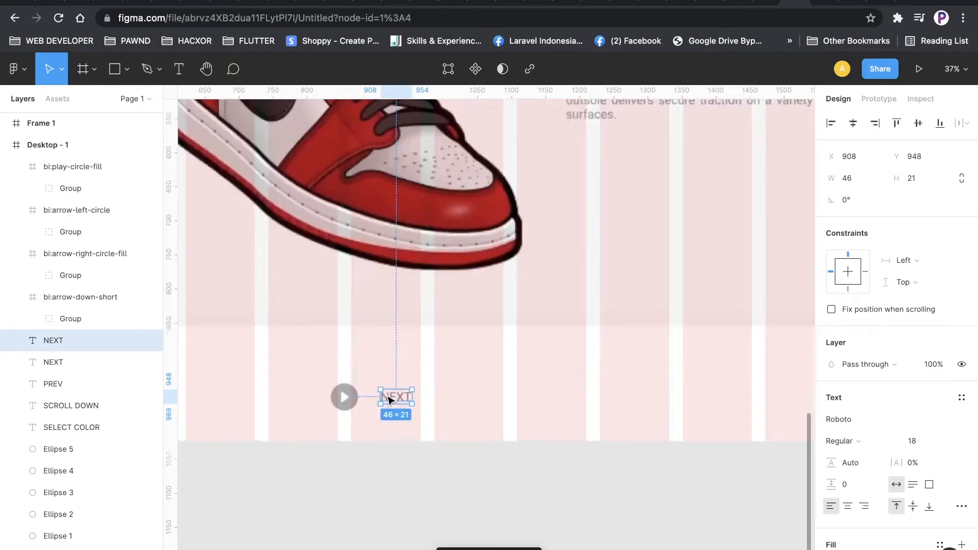
double_click(398, 397)
type("PLAY VIDEOS")
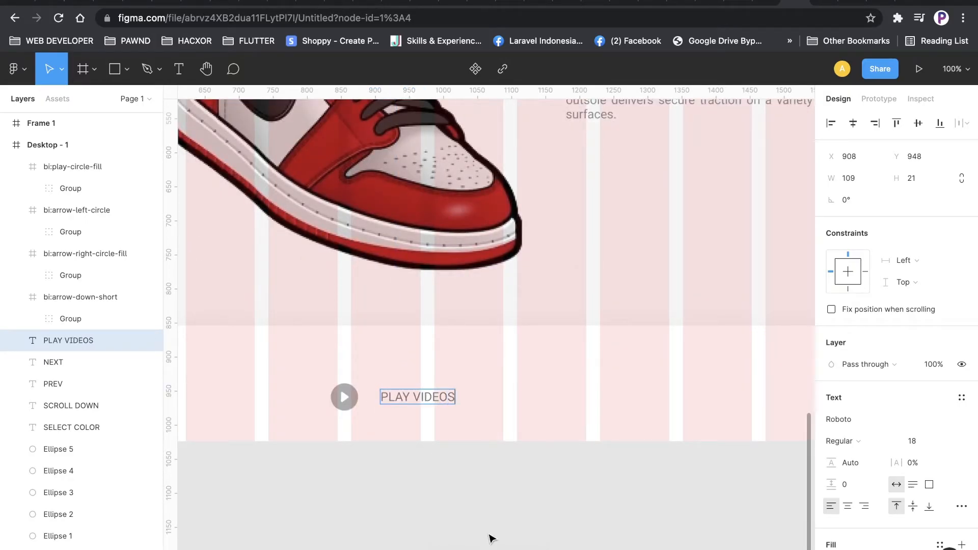
key("Escape")
key("shift+Left")
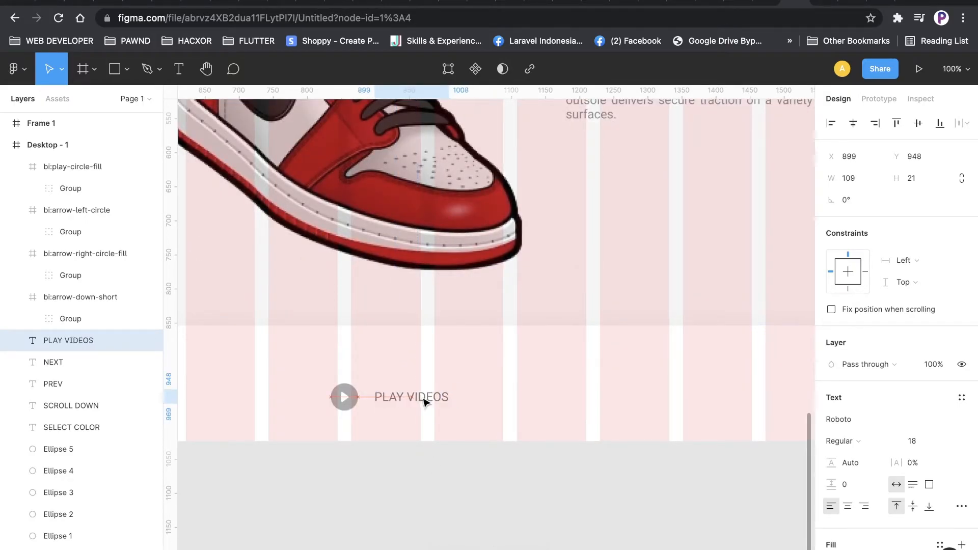
Step: Give the PLAY VIDEOS label a heavier font weight
left_click(842, 441)
left_click(847, 457)
left_click(549, 504)
scroll(548, 504, "down", 5)
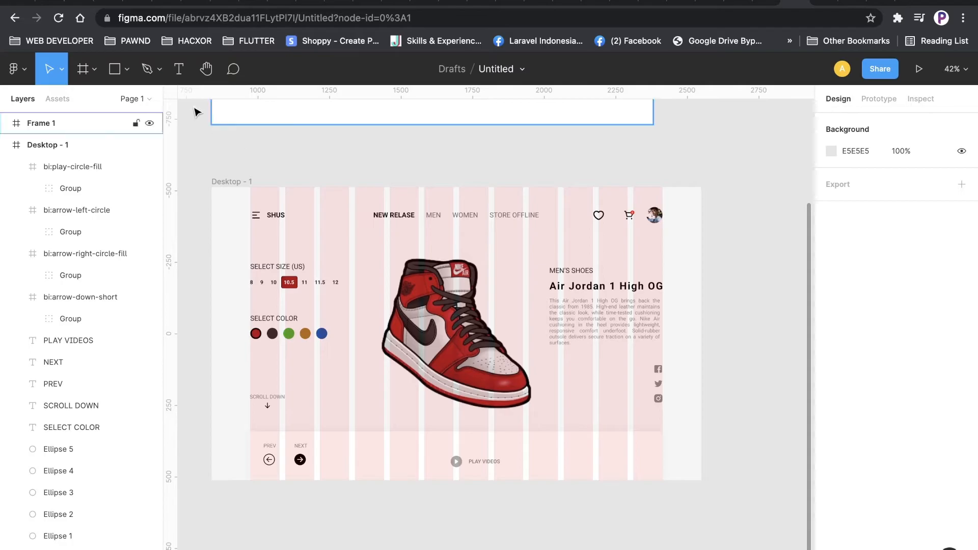
Step: Draw a rectangle about 328 by 79 at the right end of the bottom bar in Desktop - 1
key("r")
mouse_move(654, 473)
left_mouse_down()
mouse_move(564, 447)
mouse_move(607, 463)
left_mouse_up()
scroll(647, 467, "up", 5)
left_click_drag(574, 420, 575, 426)
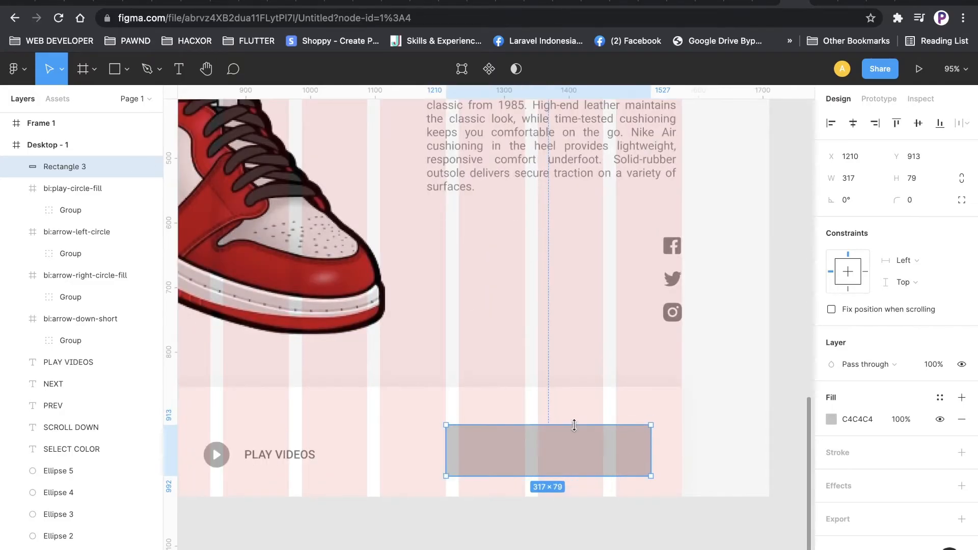
left_click_drag(448, 451, 442, 451)
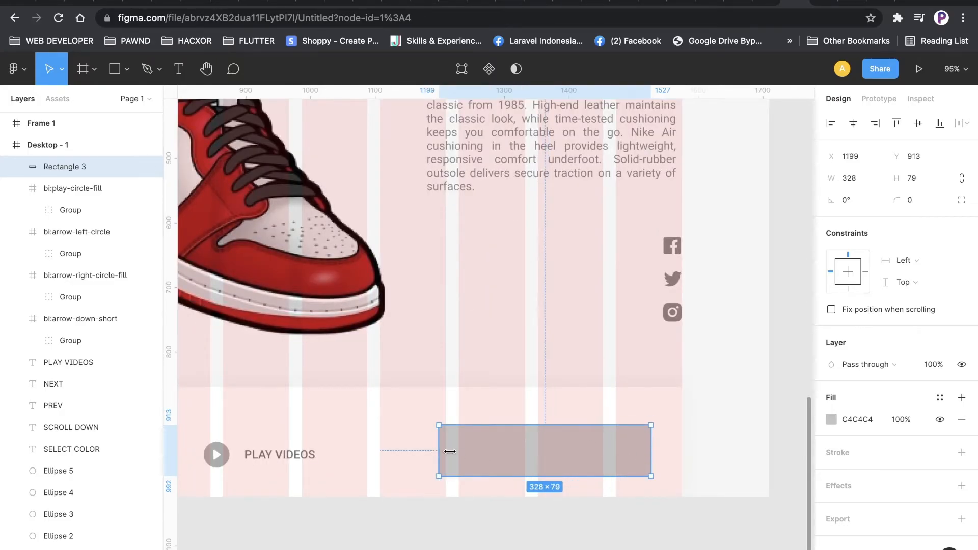
Step: Round the new rectangle's corners to a radius of 8
scroll(650, 453, "up", 8)
left_click_drag(650, 338, 634, 355)
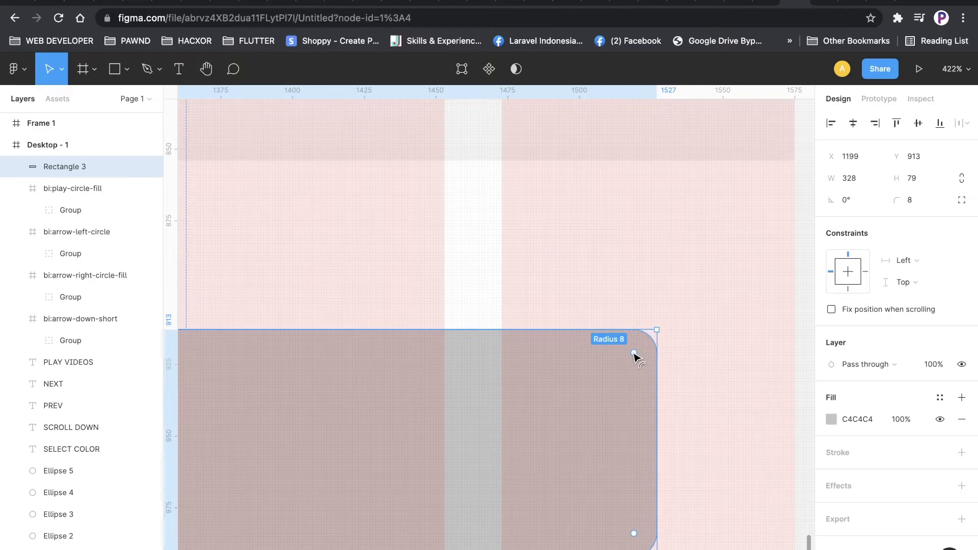
scroll(682, 384, "down", 8)
left_click(693, 492)
Step: Give the rectangle a linear gradient fill running diagonally past its edges, with the end stop fully opaque
left_click(646, 408)
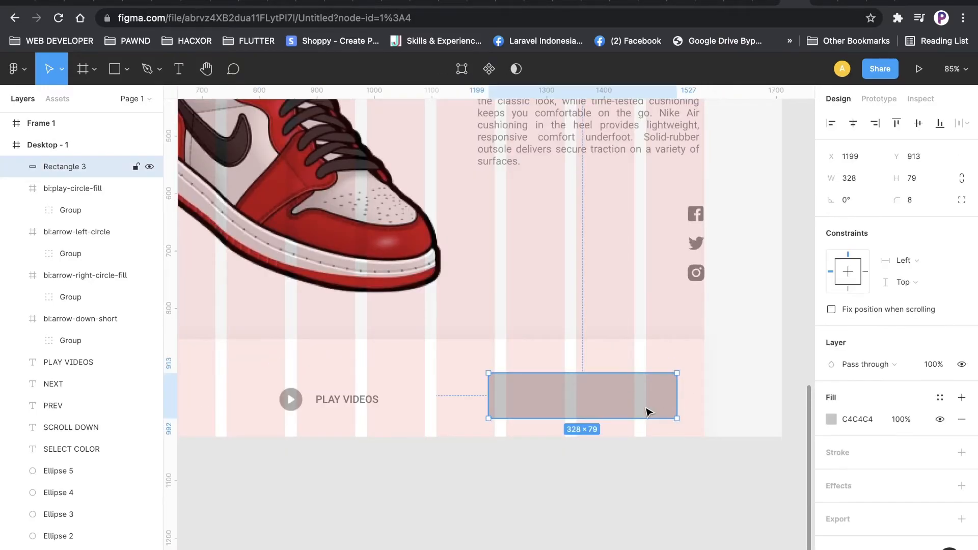
left_click(832, 420)
left_click(673, 234)
left_click(685, 251)
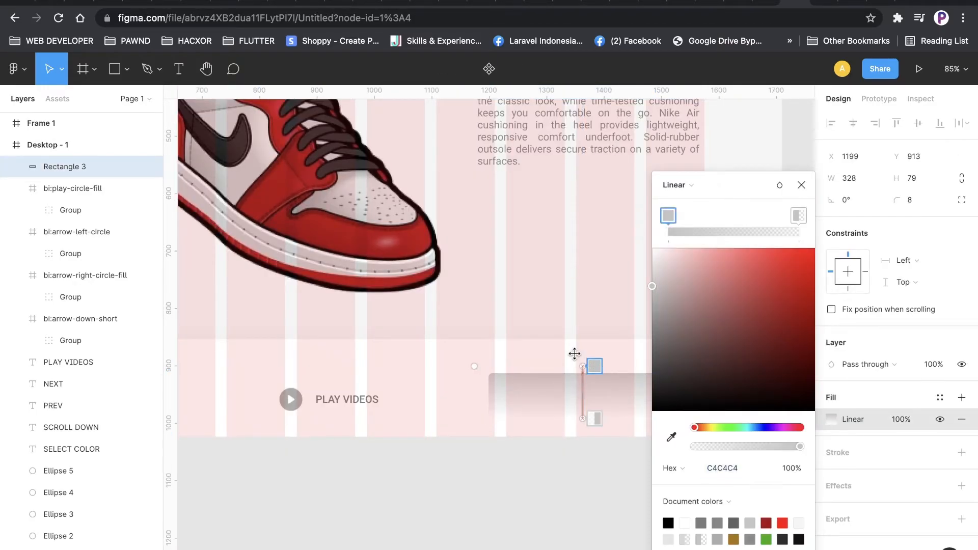
left_click_drag(584, 371, 569, 338)
left_click_drag(584, 418, 612, 460)
left_click(798, 216)
left_click_drag(696, 445, 831, 445)
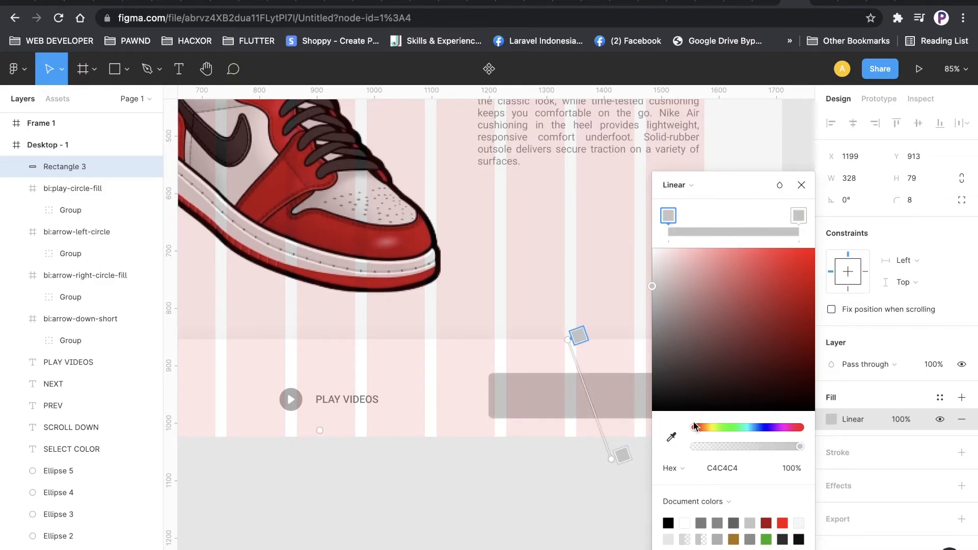
Step: Color the rectangle's gradient from red at the start stop to dark red at the end stop
key("i")
left_click(787, 523)
left_click(798, 216)
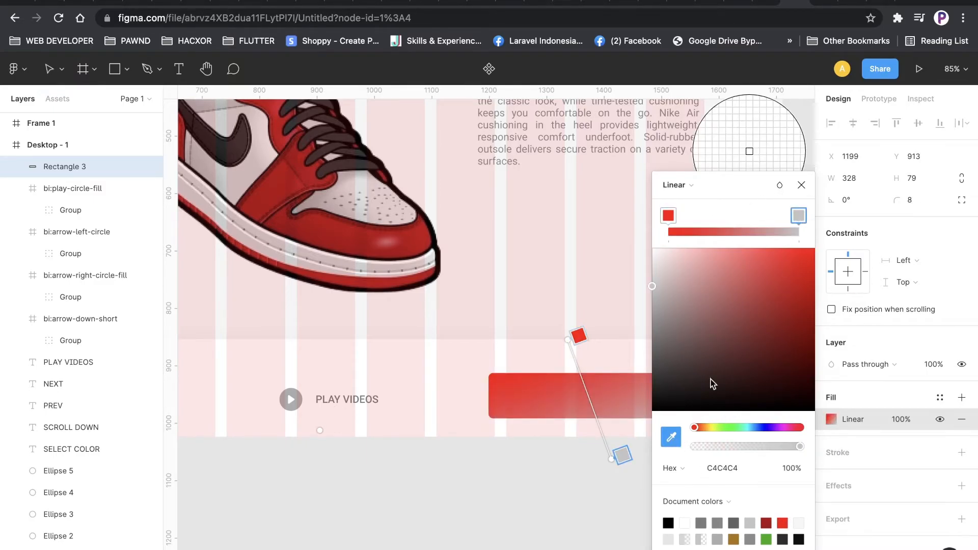
left_click(770, 520)
left_click(668, 216)
left_click(799, 215)
left_click(813, 325)
left_click(802, 185)
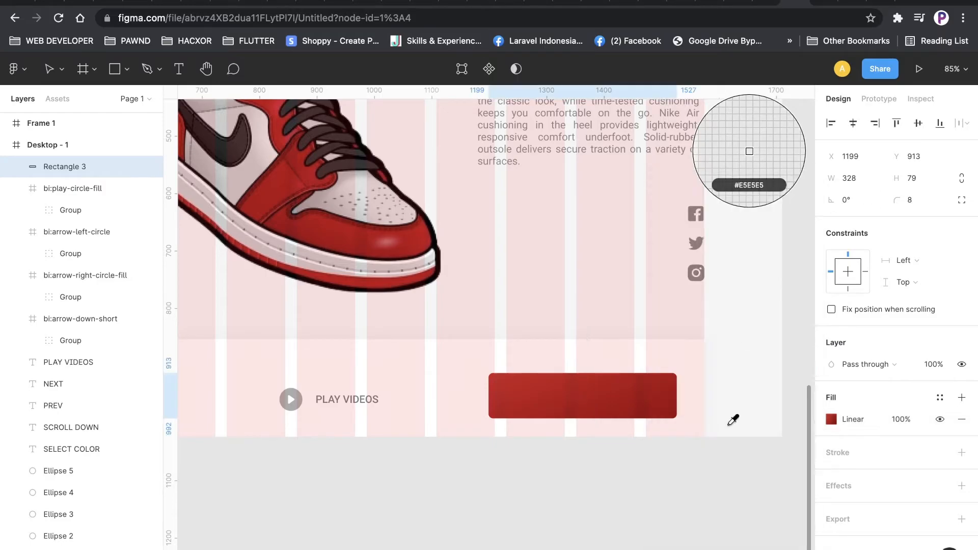
left_click(49, 68)
scroll(668, 474, "down", 3)
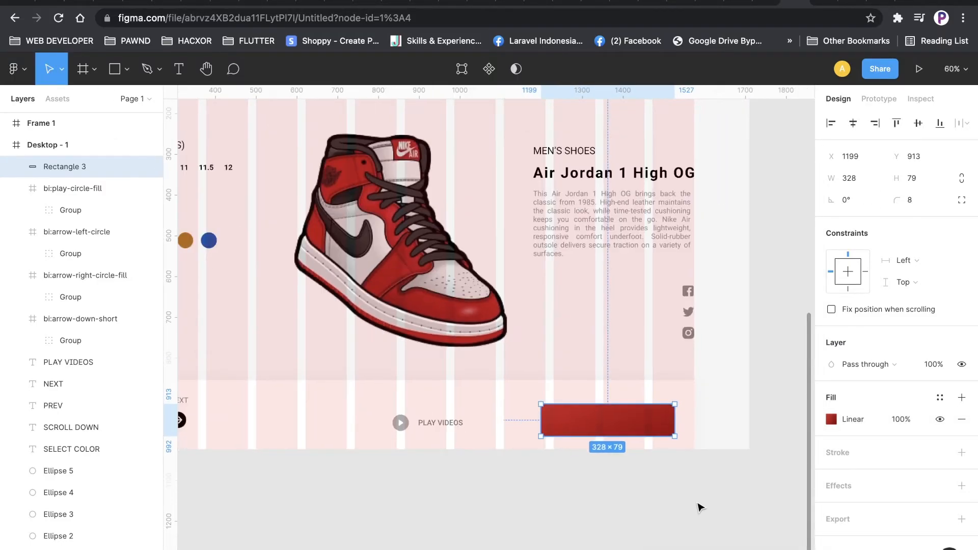
left_click(690, 506)
scroll(716, 506, "down", 5)
scroll(668, 491, "up", 4)
Step: Add an inside stroke of thickness 3 to the red rectangle, colored 0C0000 at 74% opacity
left_click(667, 454)
scroll(668, 453, "up", 3)
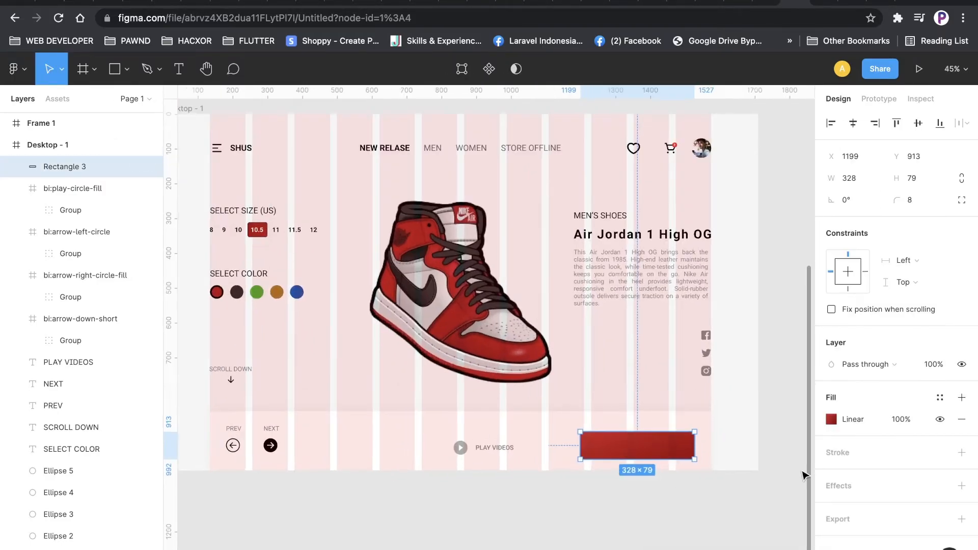
left_click(962, 452)
left_click_drag(832, 497, 834, 503)
scroll(736, 469, "up", 5)
left_click(829, 474)
scroll(592, 419, "up", 5)
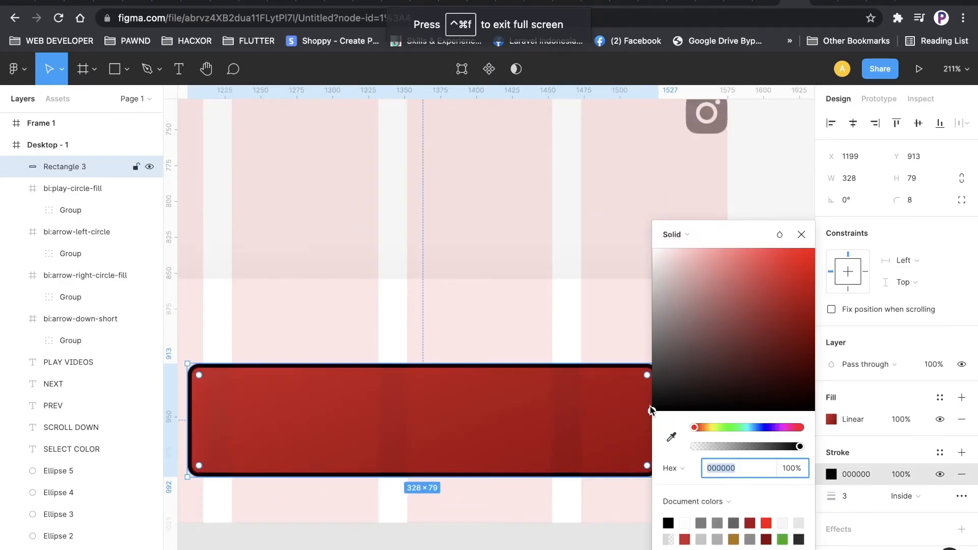
mouse_move(666, 329)
left_mouse_down()
mouse_move(636, 242)
mouse_move(779, 299)
mouse_move(758, 408)
mouse_move(815, 404)
left_mouse_up()
left_click_drag(799, 447, 772, 448)
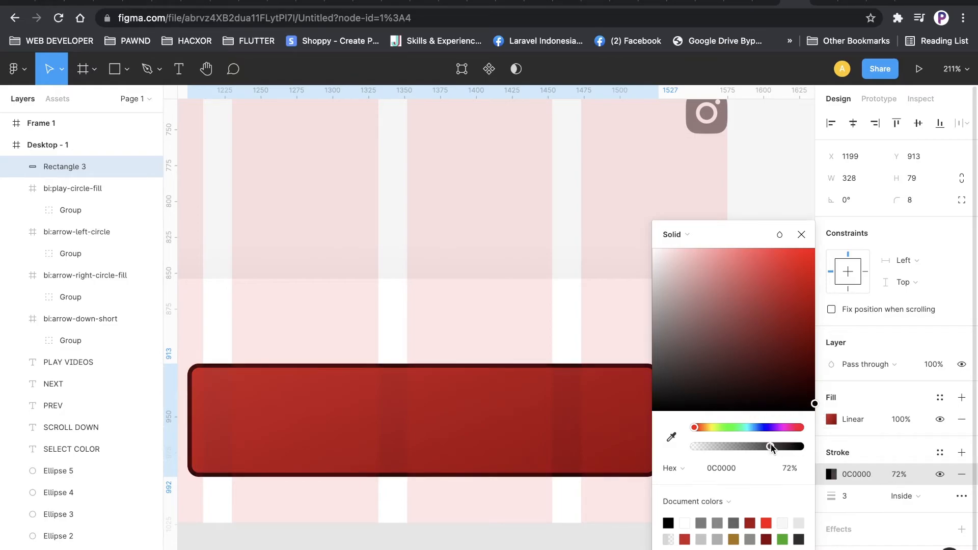
scroll(775, 449, "down", 5)
left_click(557, 530)
scroll(568, 524, "down", 5)
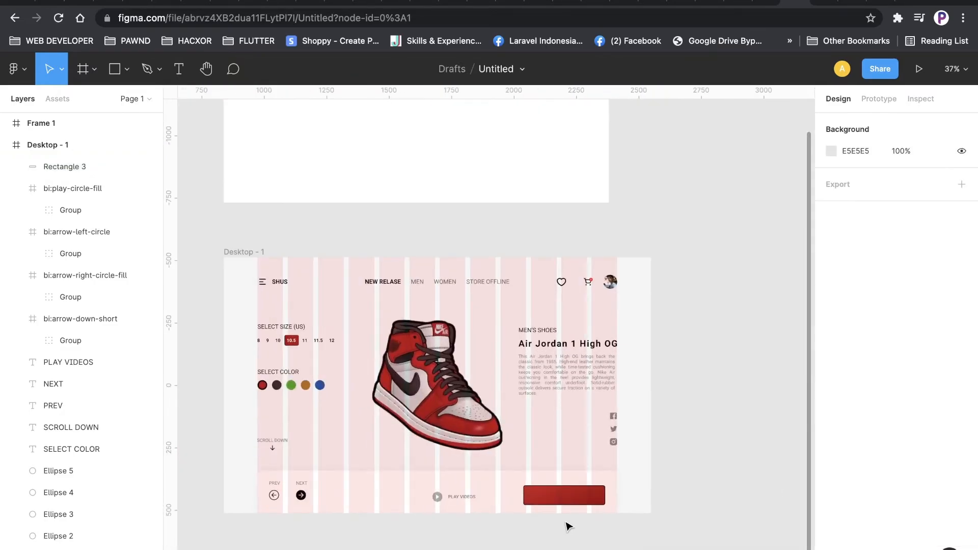
Step: Try a stroke thickness of 2 on the red rectangle and return it to 3
scroll(571, 527, "up", 2)
scroll(571, 527, "up", 2)
scroll(577, 520, "down", 3)
left_click(618, 353)
left_click(856, 502)
type("2")
key("Return")
left_click(854, 495)
type("3")
key("Return")
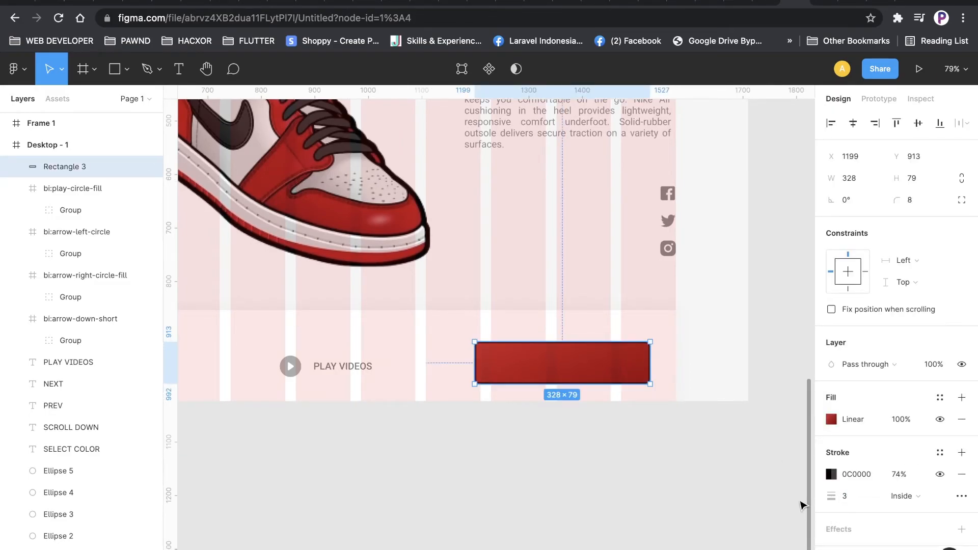
left_click(686, 537)
Step: Add the text "Add to cart - $93,12" on the red rectangle
left_click(178, 69)
left_click(497, 359)
type("ADD")
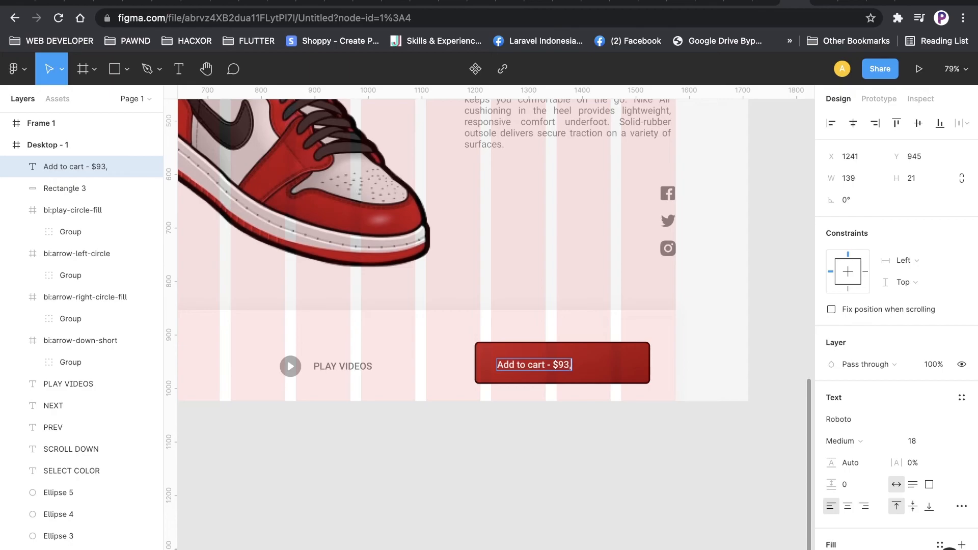
key("Escape")
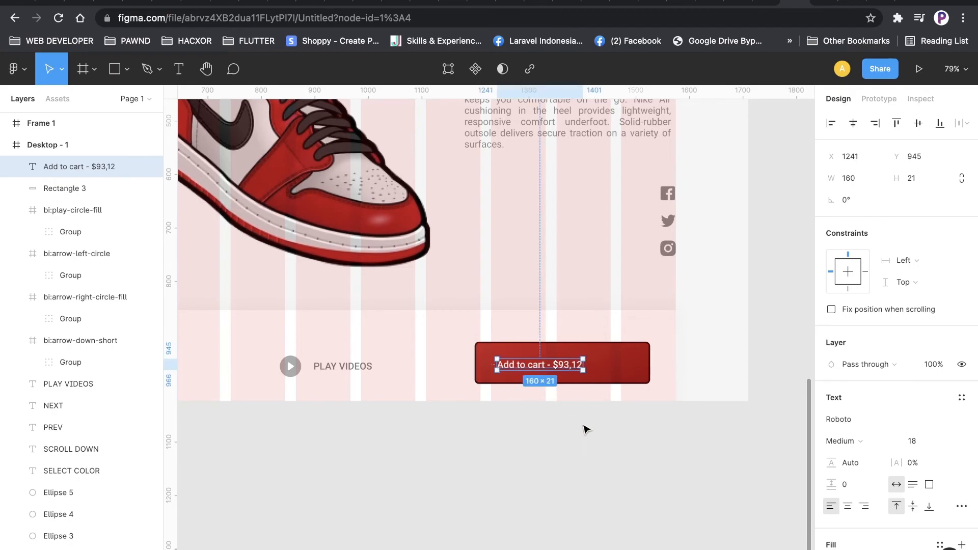
Step: Center the Add to cart text horizontally and vertically on the red rectangle
left_click(618, 378, "shift")
left_click(854, 127)
left_click(918, 123)
left_click(590, 498)
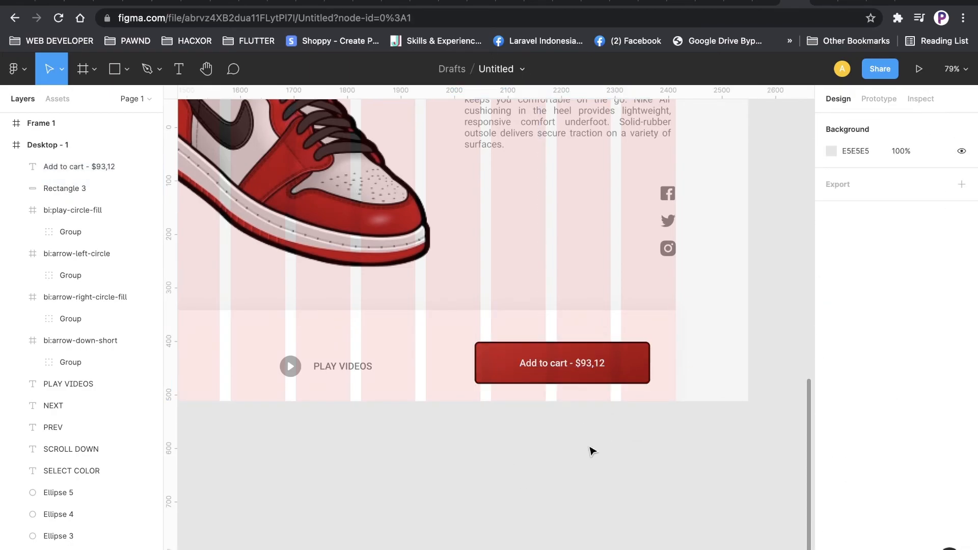
Step: Change the Add to cart text's font weight to Bold
scroll(593, 370, "up", 5)
left_click(594, 370)
scroll(858, 466, "down", 1)
left_click(839, 431)
left_click(863, 445)
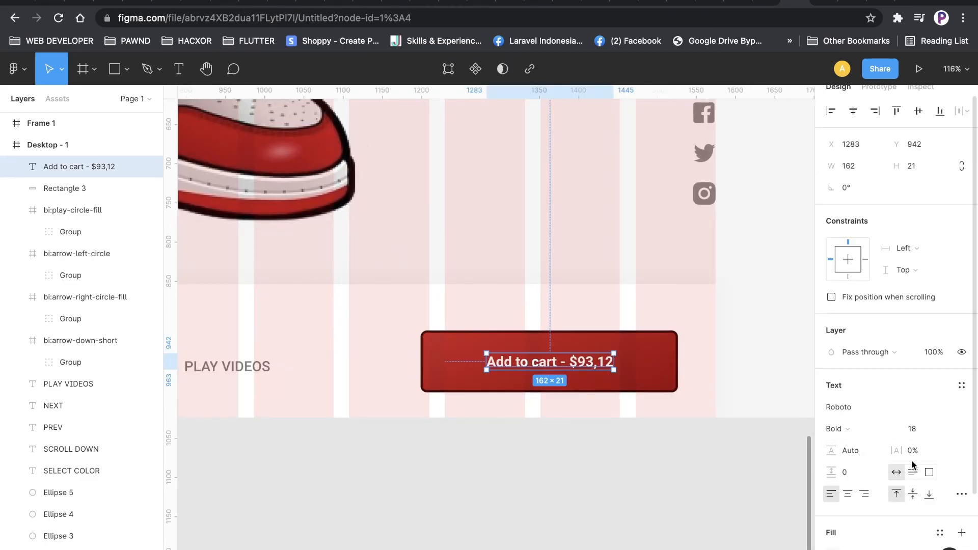
left_click(643, 506)
scroll(644, 506, "down", 10)
scroll(673, 522, "up", 10)
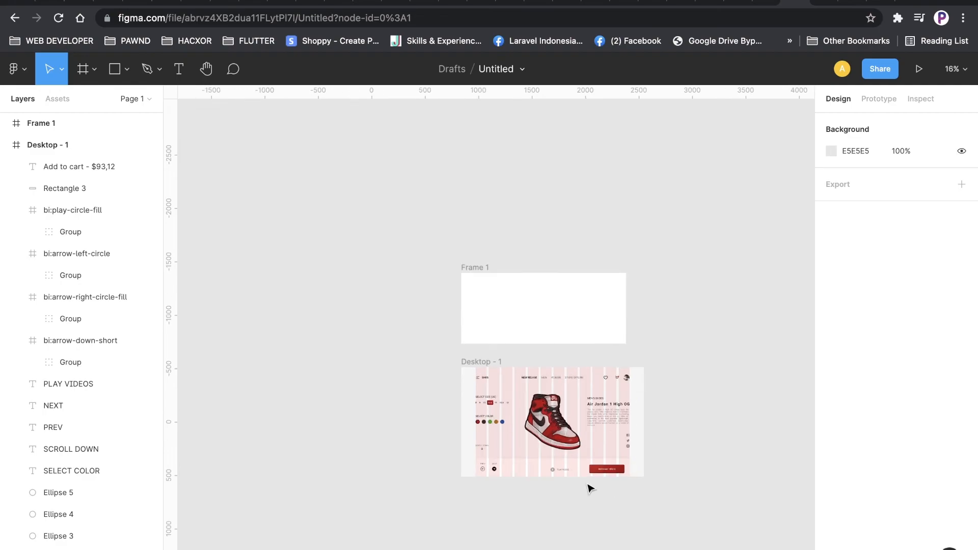
Step: Align the vertical centers of all header elements in Desktop - 1, from the menu icon to the profile picture
scroll(622, 463, "down", 6)
scroll(666, 467, "down", 2)
left_click_drag(744, 514, 909, 515)
scroll(371, 290, "up", 10)
left_click_drag(429, 307, 329, 295)
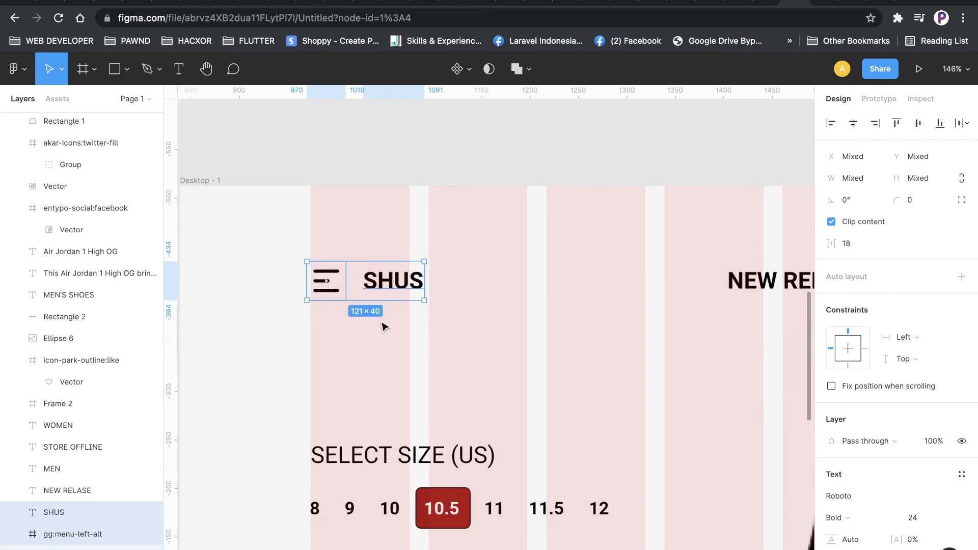
scroll(382, 323, "down", 10)
scroll(461, 324, "up", 4)
left_click_drag(712, 313, 224, 291)
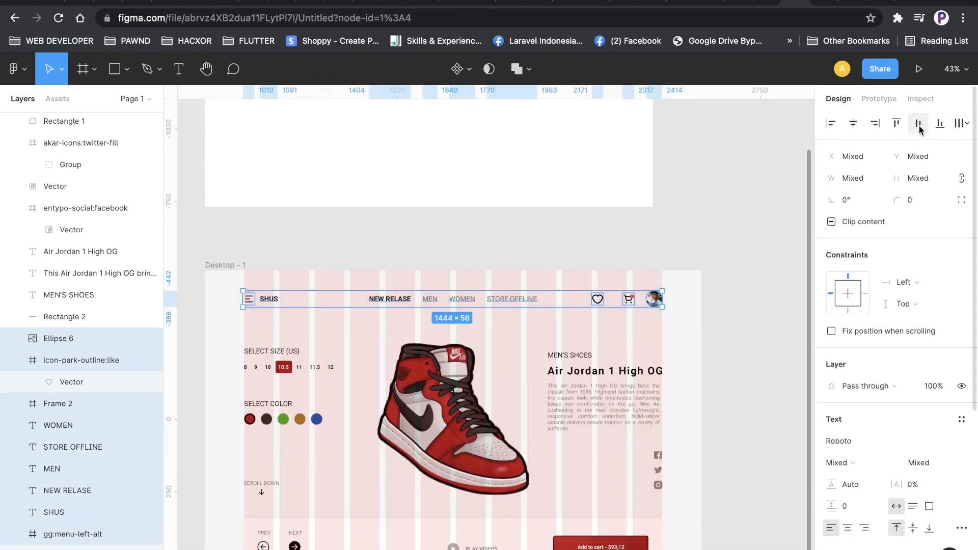
left_click(744, 299)
Step: Shift the play icon and PLAY VIDEOS label left together so the pair sits centered in the bottom bar
key("shift+1")
scroll(571, 423, "up", 2)
scroll(570, 421, "down", 2)
scroll(553, 423, "down", 2)
scroll(528, 434, "up", 2)
scroll(525, 439, "up", 3)
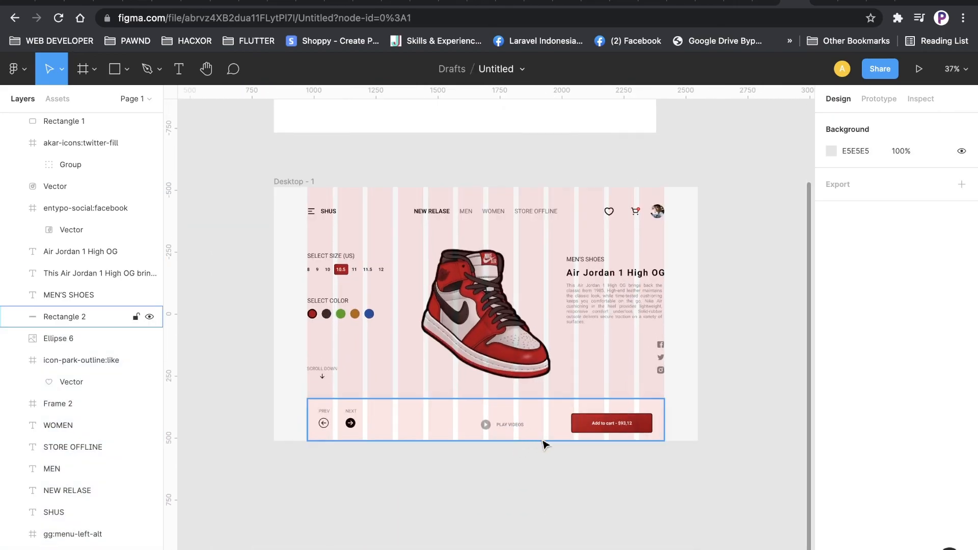
left_click(474, 422)
left_click(499, 422, "shift")
left_click_drag(499, 422, 481, 424)
left_click(566, 495)
scroll(574, 491, "up", 1)
scroll(597, 489, "down", 5)
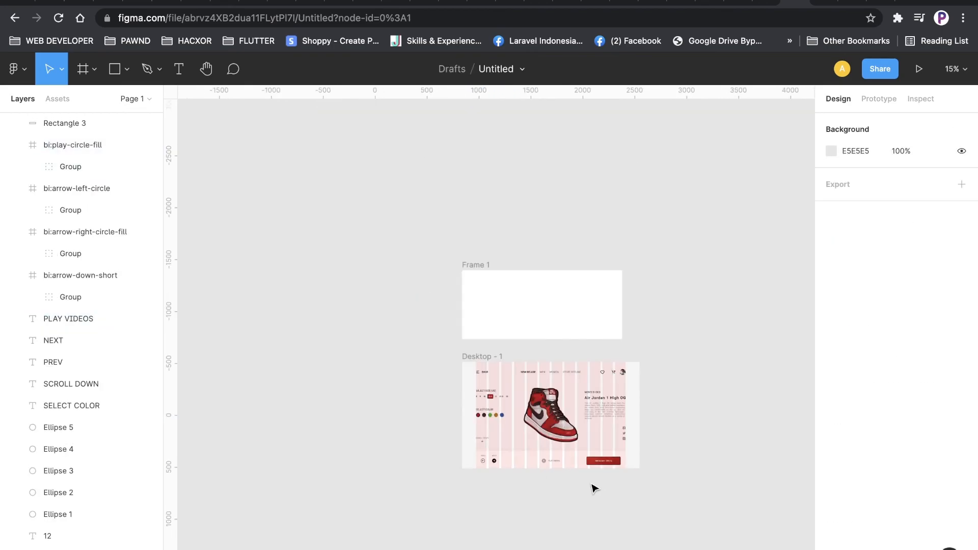
scroll(595, 488, "up", 3)
scroll(595, 489, "up", 2)
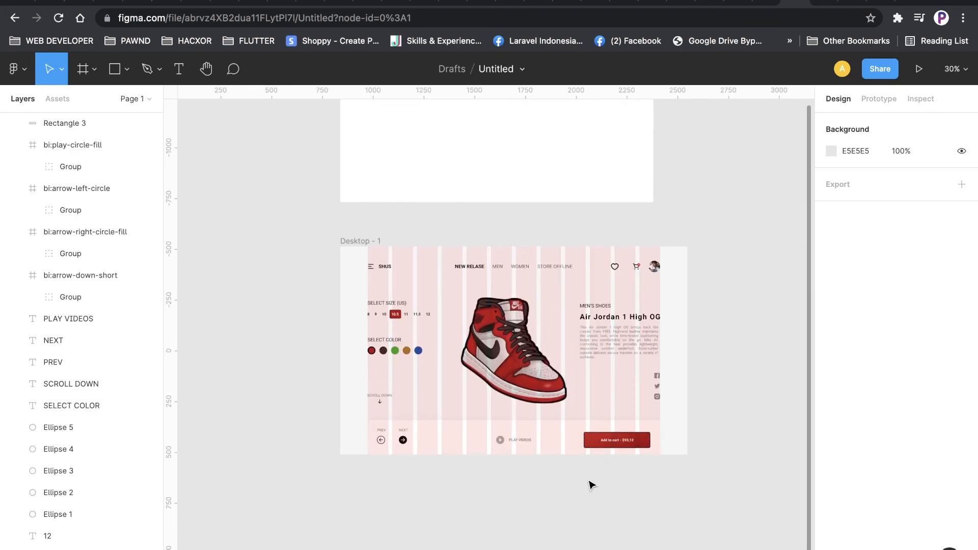
scroll(592, 484, "down", 1)
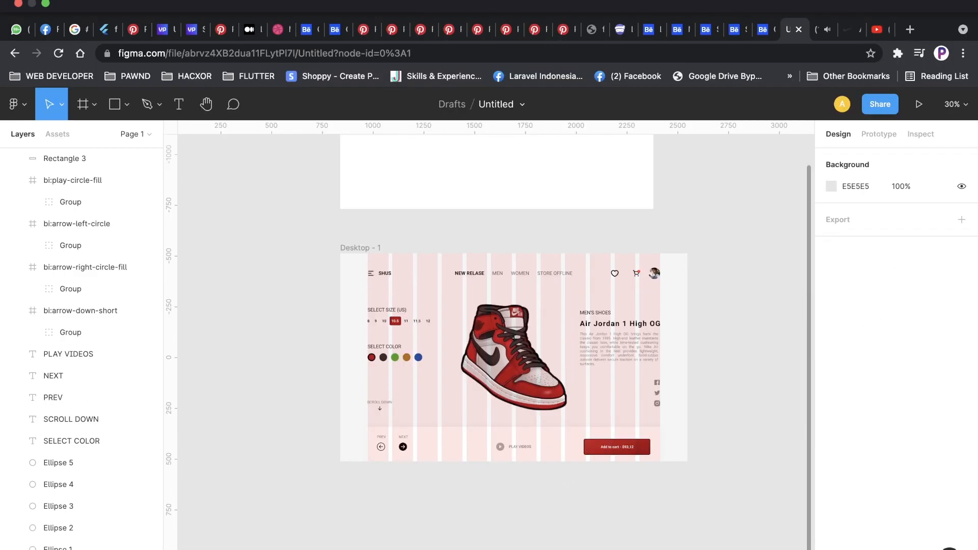
left_click(711, 0)
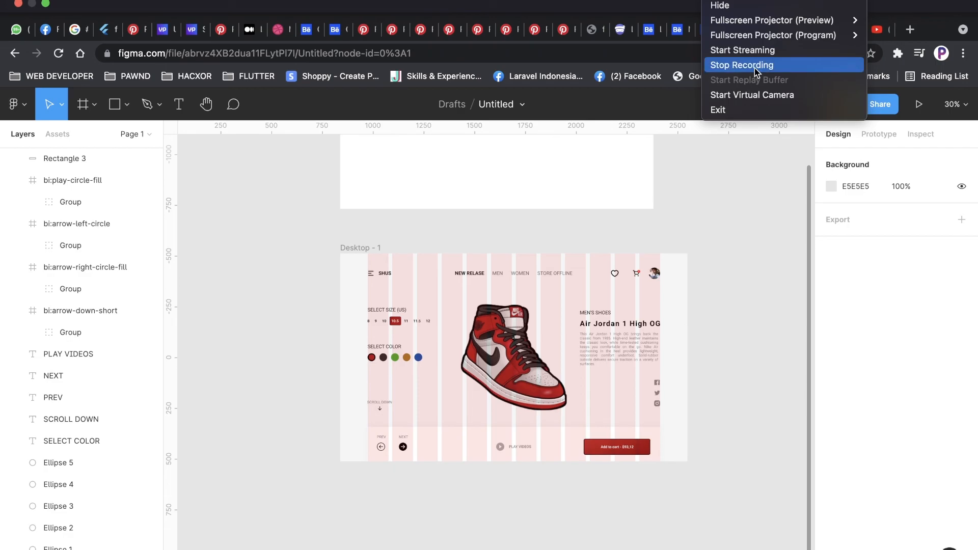